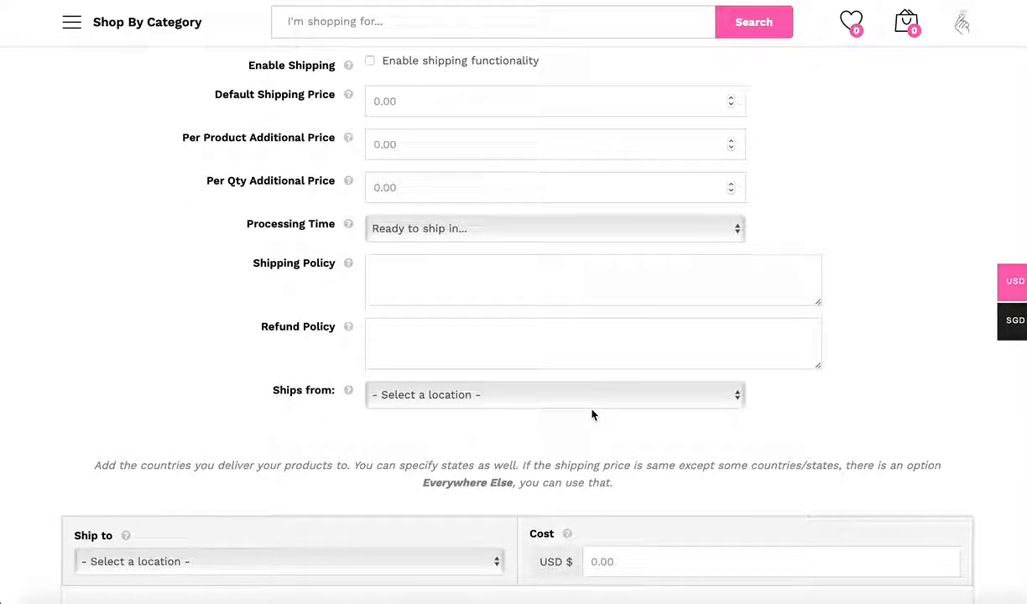
- Set the first Ship to location to Afghanistan
{"action": "scroll", "coordinate": [592, 414], "scroll_direction": "down", "scroll_amount": 3}
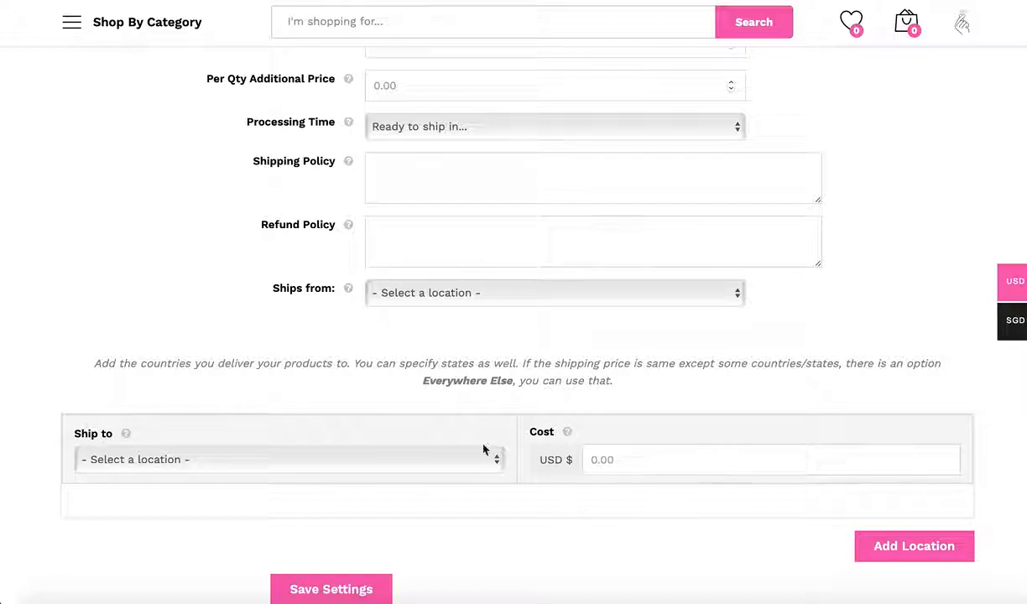
{"action": "left_click", "coordinate": [380, 451]}
{"action": "scroll", "coordinate": [360, 531], "scroll_direction": "down", "scroll_amount": 5}
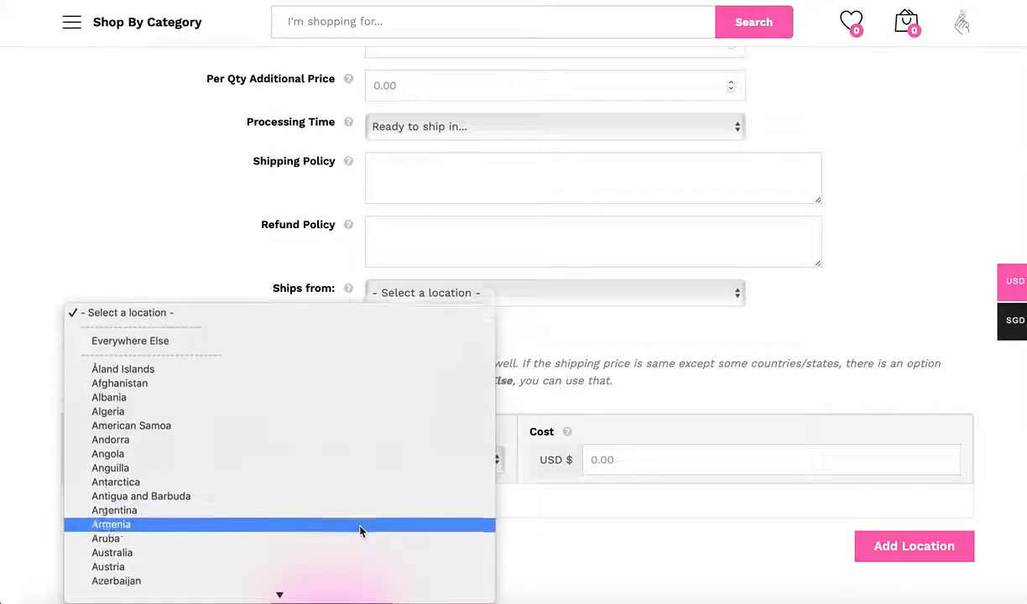
{"action": "left_click", "coordinate": [360, 488]}
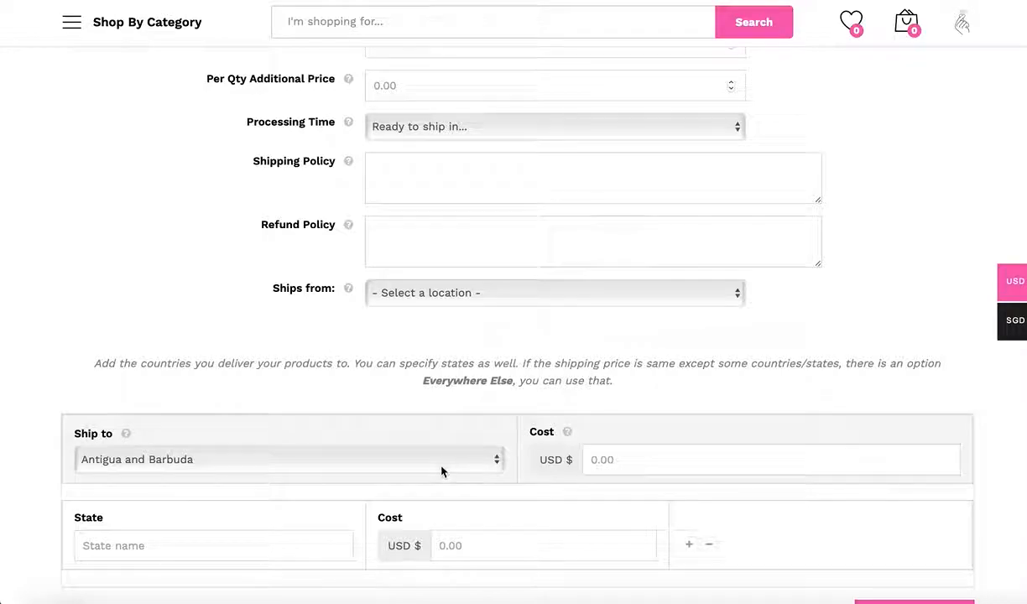
{"action": "scroll", "coordinate": [680, 499], "scroll_direction": "down", "scroll_amount": 2}
{"action": "left_click", "coordinate": [411, 377]}
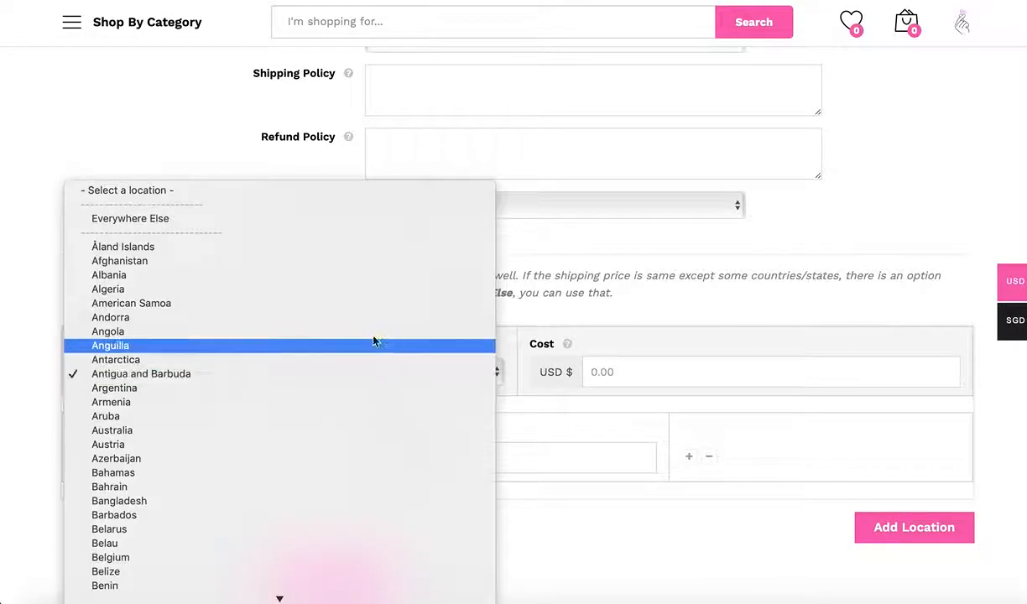
{"action": "left_click", "coordinate": [366, 266]}
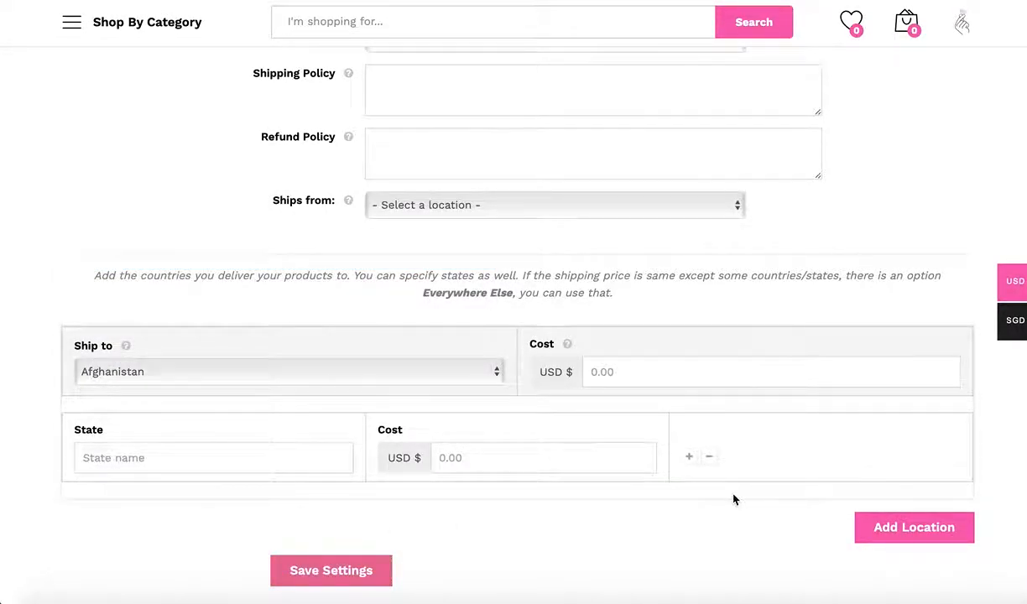
- Add a second delivery location and set its Ship to value to Everywhere Else
{"action": "left_click", "coordinate": [878, 535]}
{"action": "scroll", "coordinate": [370, 445], "scroll_direction": "down", "scroll_amount": 4}
{"action": "left_click", "coordinate": [305, 394]}
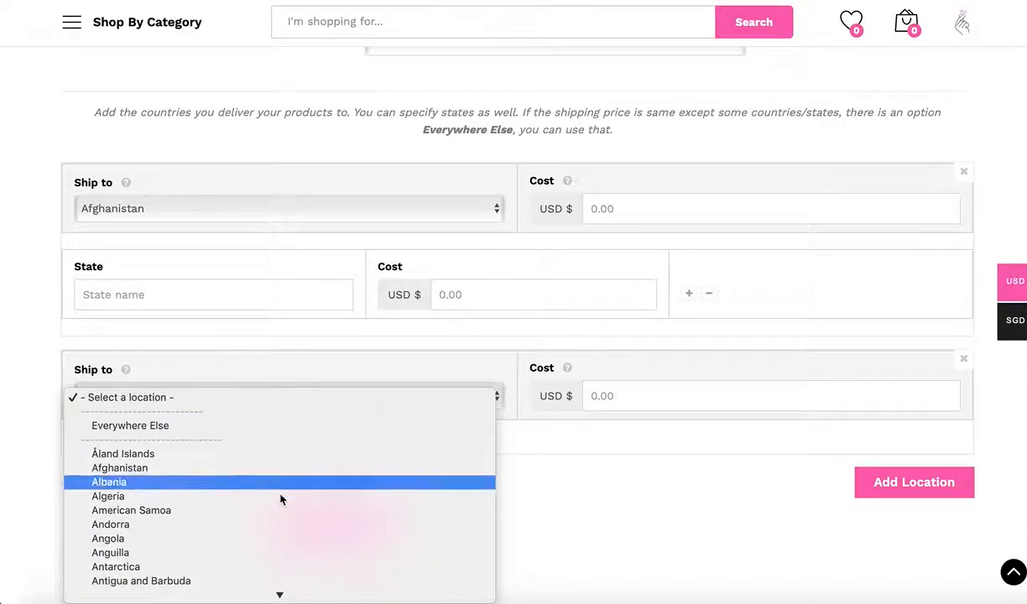
{"action": "left_click", "coordinate": [286, 428]}
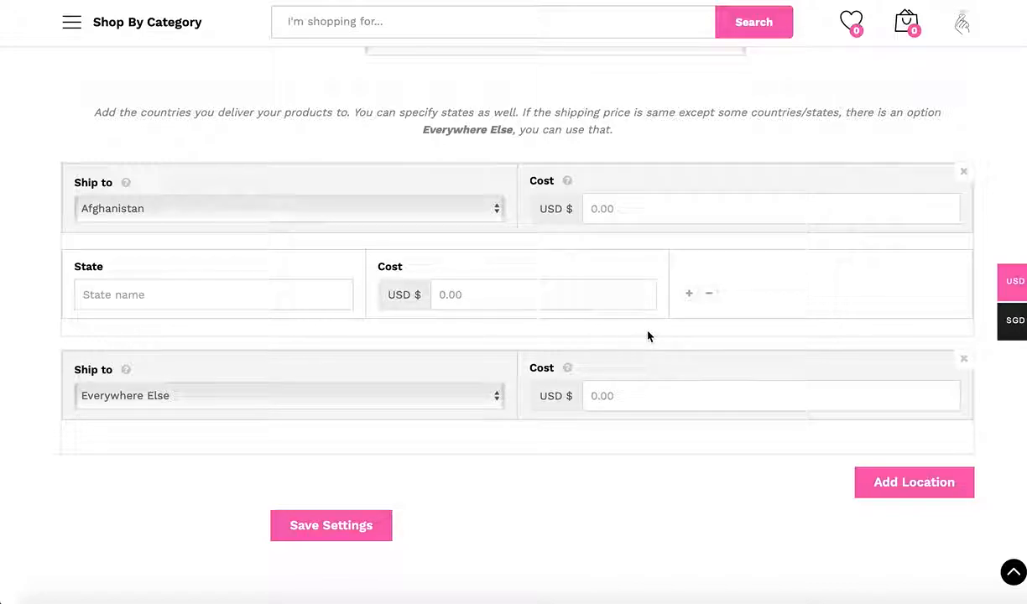
- Enable the store's shipping functionality
{"action": "scroll", "coordinate": [646, 337], "scroll_direction": "up", "scroll_amount": 3}
{"action": "scroll", "coordinate": [648, 335], "scroll_direction": "up", "scroll_amount": 6}
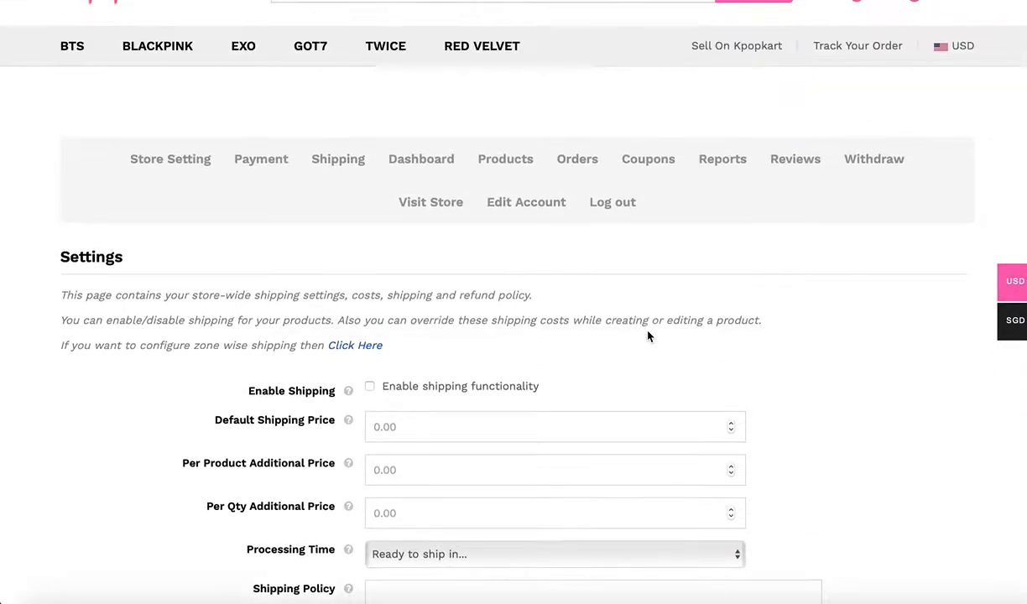
{"action": "scroll", "coordinate": [647, 336], "scroll_direction": "down", "scroll_amount": 2}
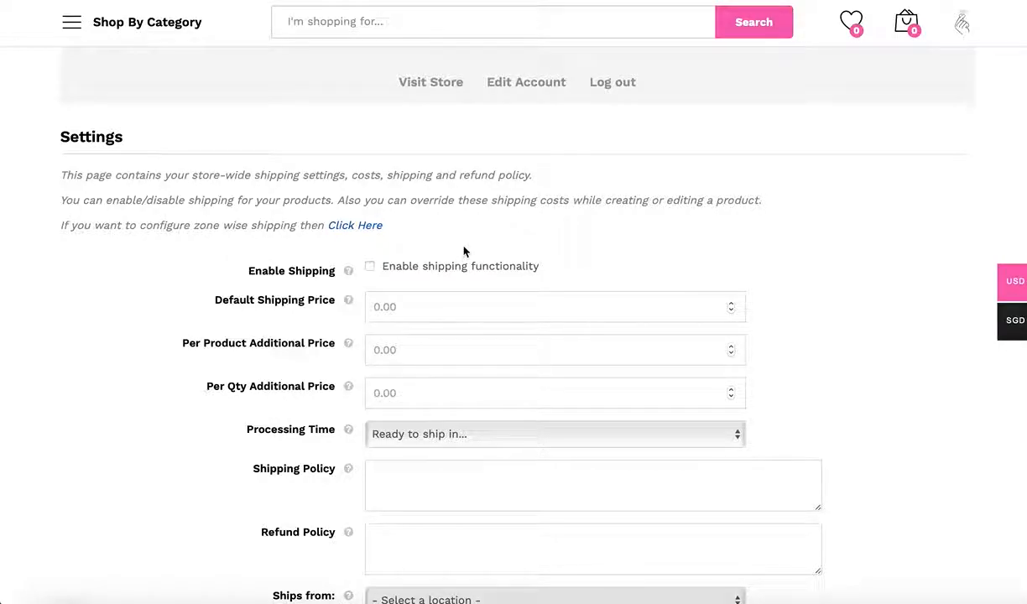
{"action": "left_click", "coordinate": [424, 267]}
{"action": "left_click", "coordinate": [426, 266]}
{"action": "scroll", "coordinate": [493, 336], "scroll_direction": "down", "scroll_amount": 1}
- Set the Default Shipping Price to 5
{"action": "left_click", "coordinate": [588, 168]}
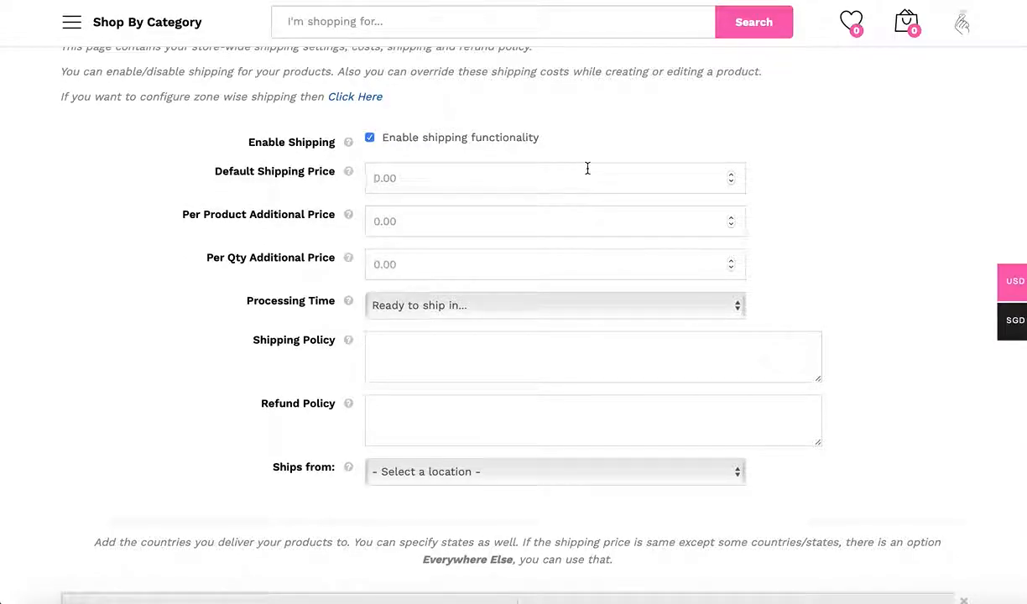
{"action": "scroll", "coordinate": [443, 215], "scroll_direction": "down", "scroll_amount": 2}
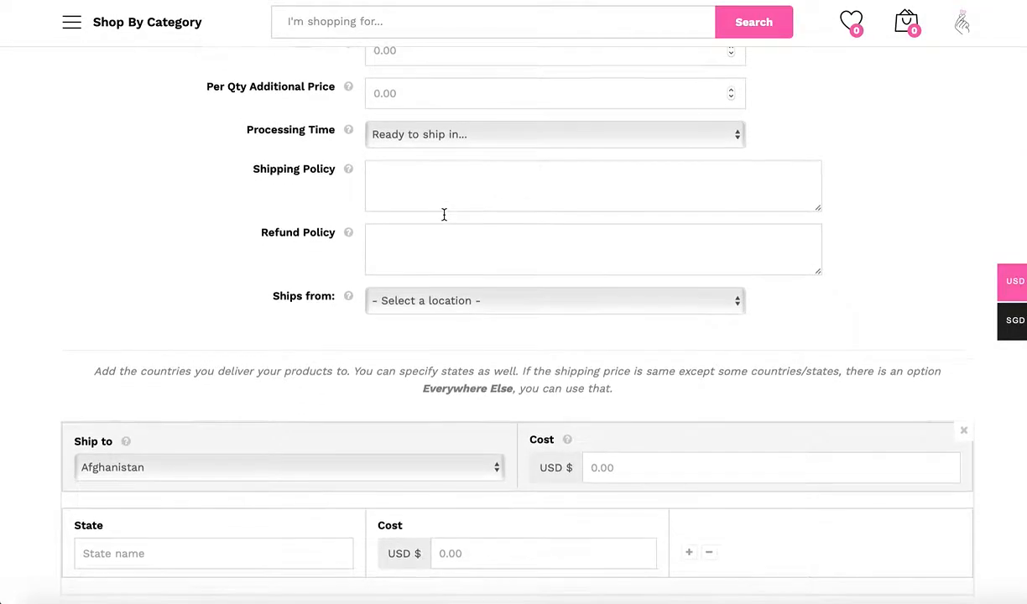
{"action": "scroll", "coordinate": [443, 215], "scroll_direction": "up", "scroll_amount": 2}
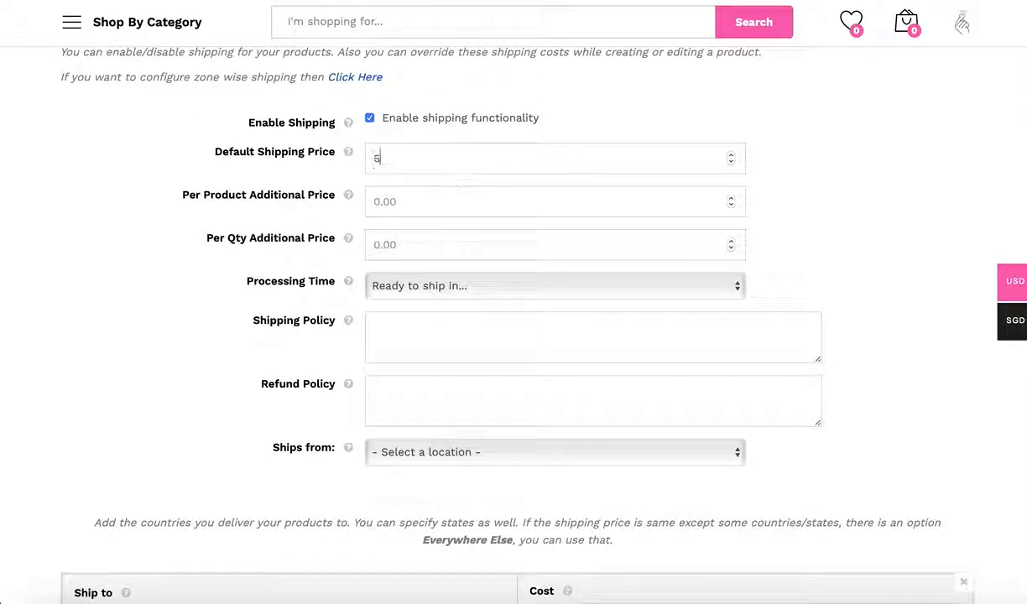
{"action": "type", "text": "8"}
- Change the first Ship to location from Afghanistan to Brazil and set its cost to USD 5
{"action": "scroll", "coordinate": [458, 183], "scroll_direction": "down", "scroll_amount": 2}
{"action": "left_click", "coordinate": [696, 449]}
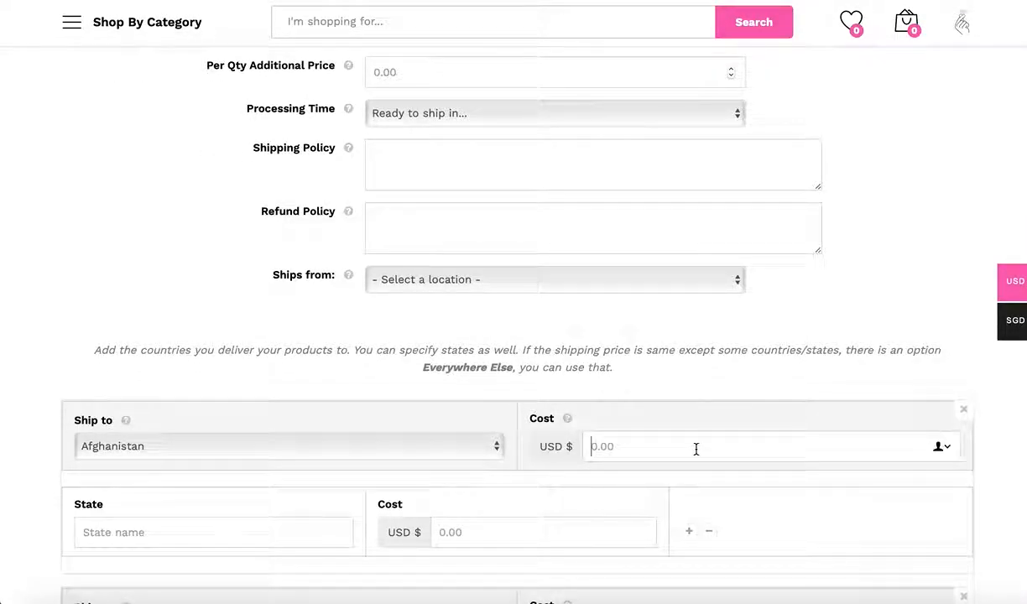
{"action": "left_click", "coordinate": [404, 446]}
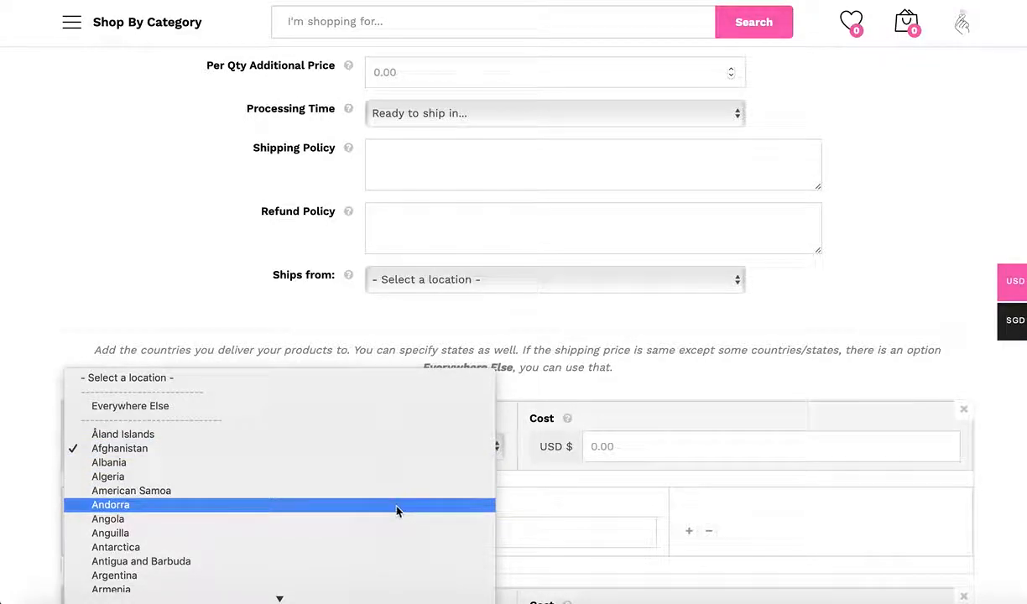
{"action": "scroll", "coordinate": [390, 530], "scroll_direction": "down", "scroll_amount": 5}
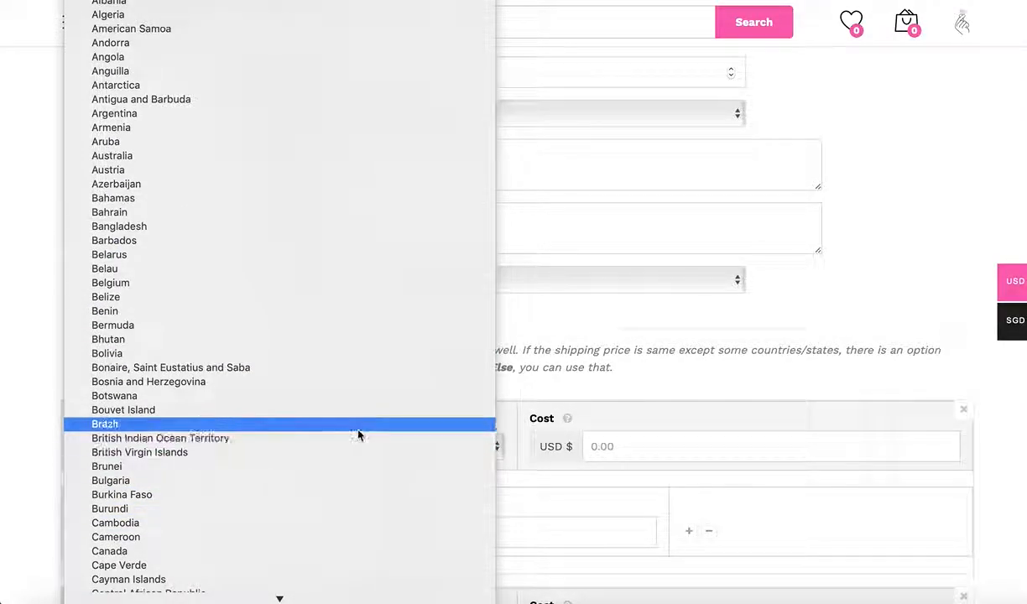
{"action": "left_click", "coordinate": [360, 424]}
{"action": "left_click", "coordinate": [655, 445]}
{"action": "type", "text": "5"}
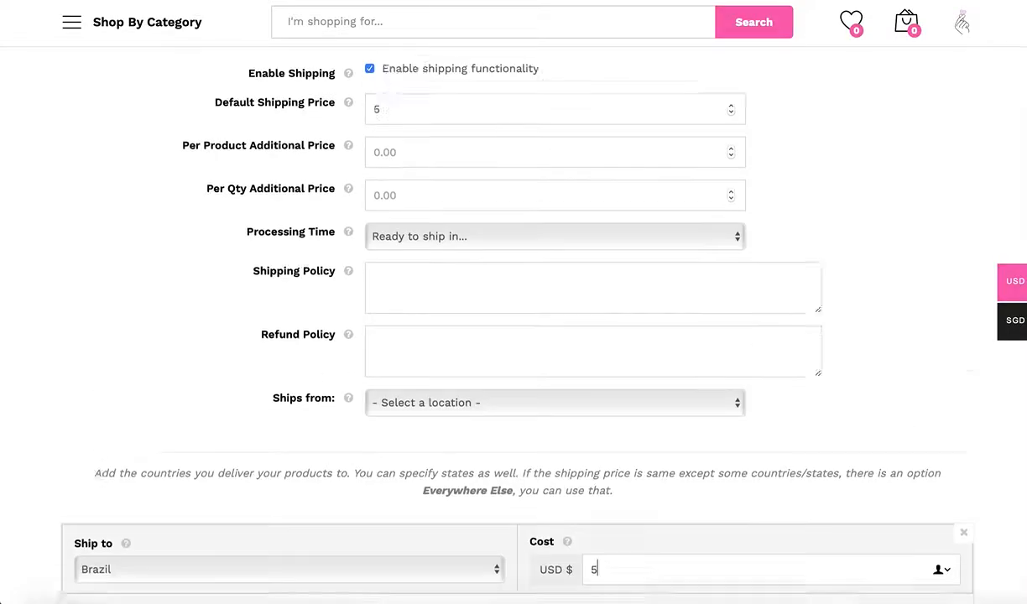
- Set the Default Shipping Price to 0
{"action": "scroll", "coordinate": [711, 422], "scroll_direction": "up", "scroll_amount": 3}
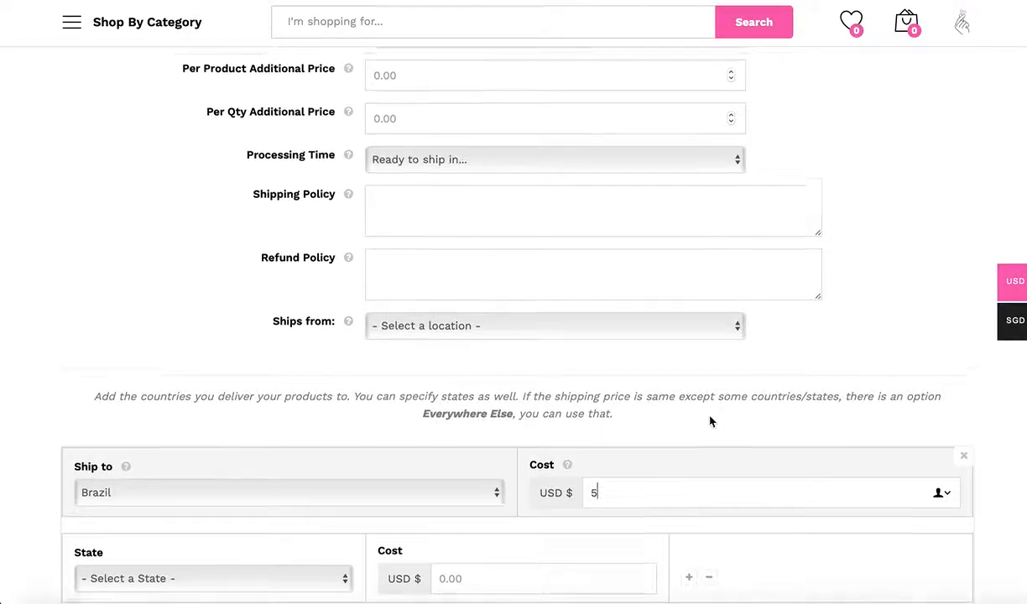
{"action": "scroll", "coordinate": [711, 422], "scroll_direction": "down", "scroll_amount": 2}
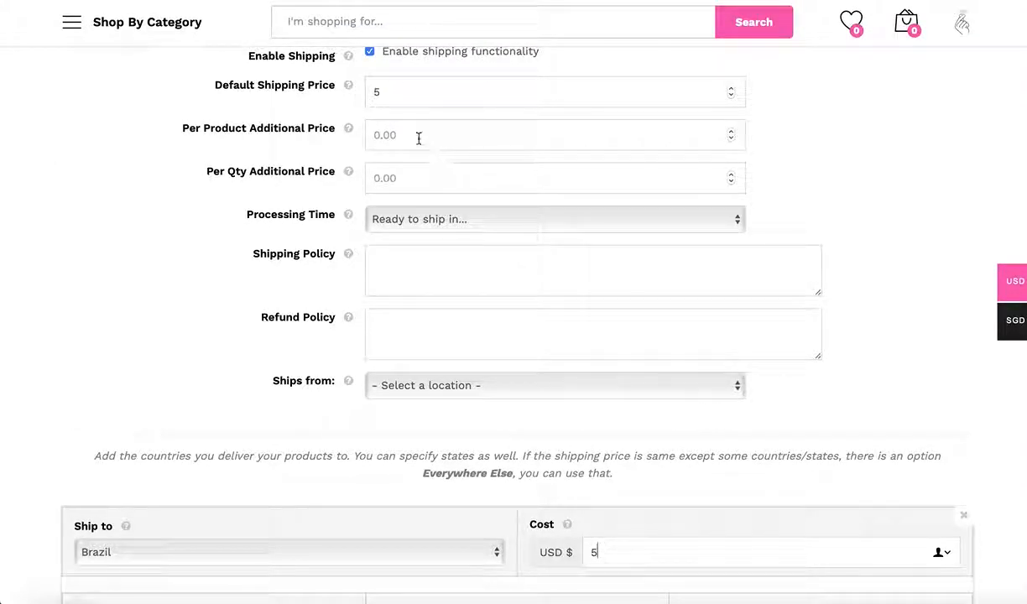
{"action": "left_click", "coordinate": [383, 91]}
{"action": "left_click", "coordinate": [530, 94]}
{"action": "key", "text": "BackSpace"}
{"action": "type", "text": "0"}
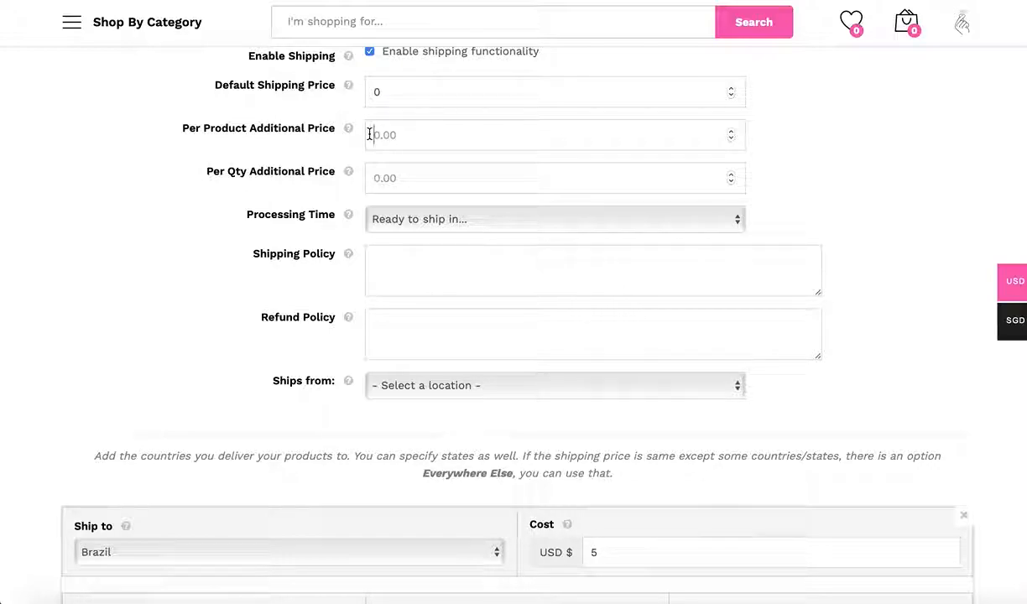
- Set the Per Qty Additional Price to 0.5 and the Processing Time to 3-4 weeks
{"action": "left_click", "coordinate": [398, 174]}
{"action": "mouse_move", "coordinate": [348, 172]}
{"action": "type", "text": "0.5"}
{"action": "left_click", "coordinate": [451, 229]}
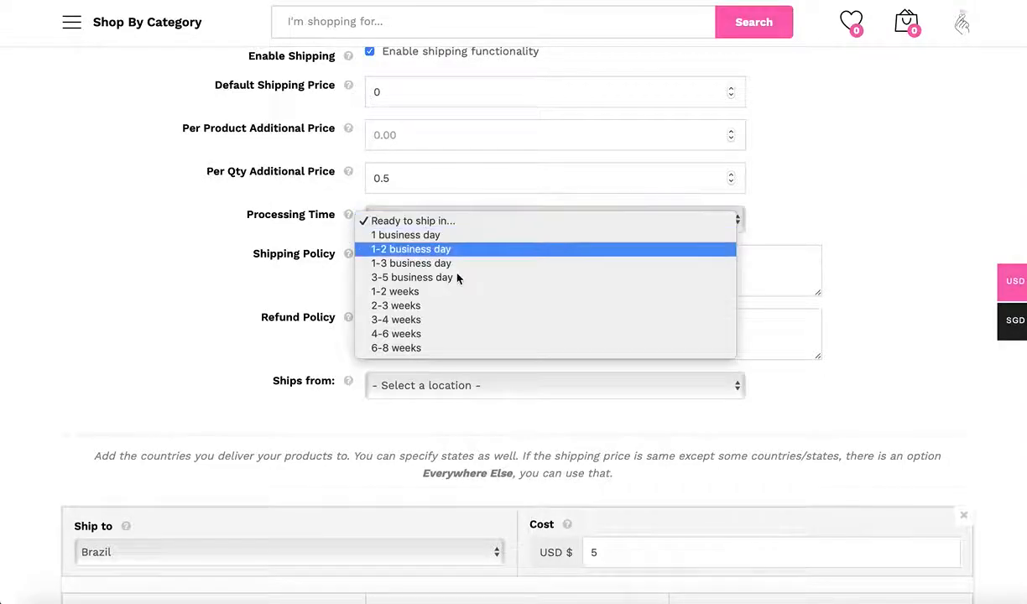
{"action": "left_click", "coordinate": [468, 319]}
{"action": "scroll", "coordinate": [488, 259], "scroll_direction": "down", "scroll_amount": 1}
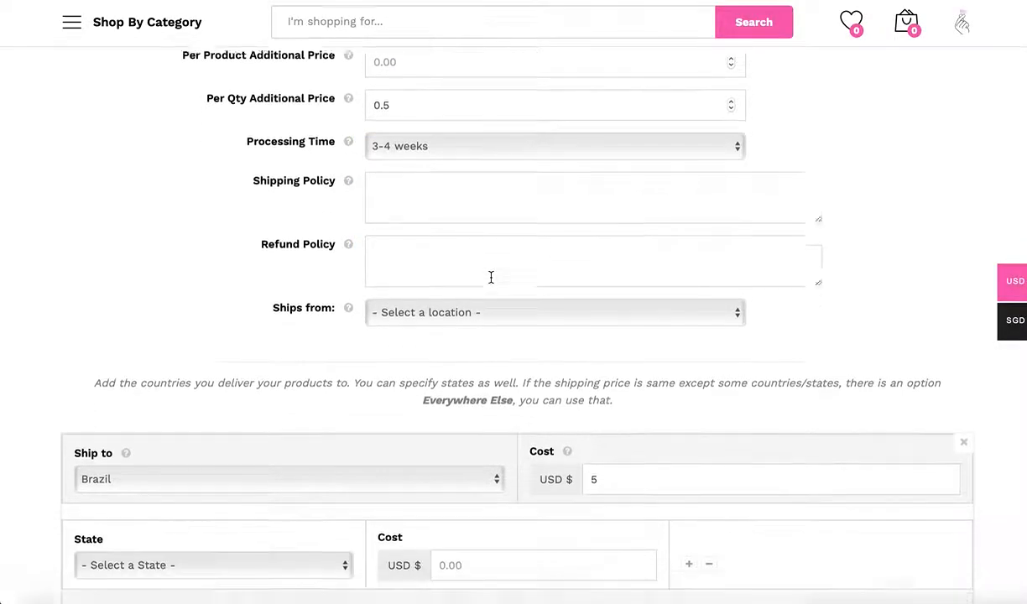
- Choose Hong Kong as the Ships from location
{"action": "scroll", "coordinate": [491, 277], "scroll_direction": "down", "scroll_amount": 1}
{"action": "left_click", "coordinate": [458, 165]}
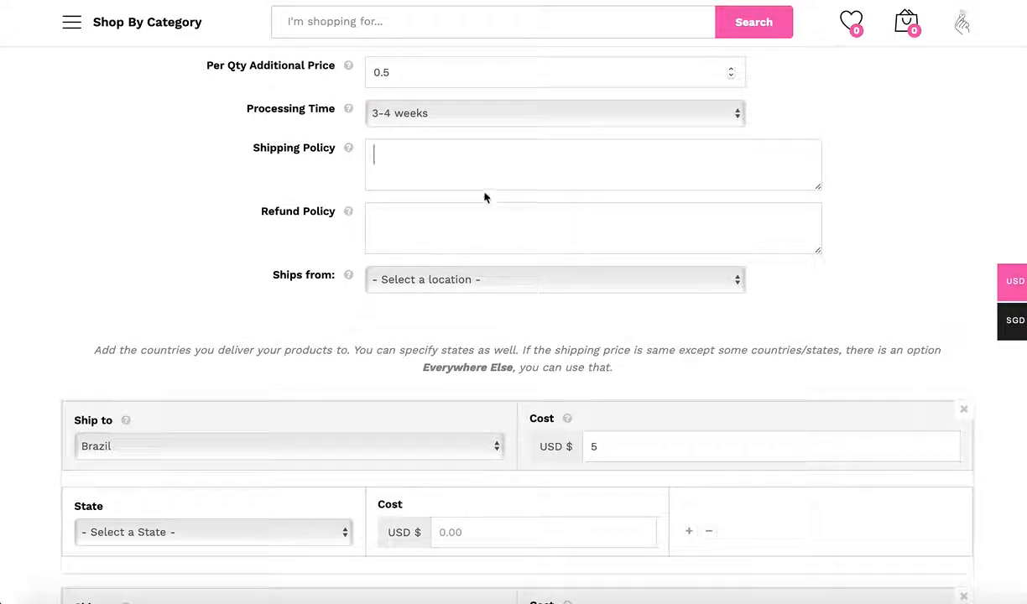
{"action": "left_click", "coordinate": [458, 284]}
{"action": "scroll", "coordinate": [453, 420], "scroll_direction": "down", "scroll_amount": 10}
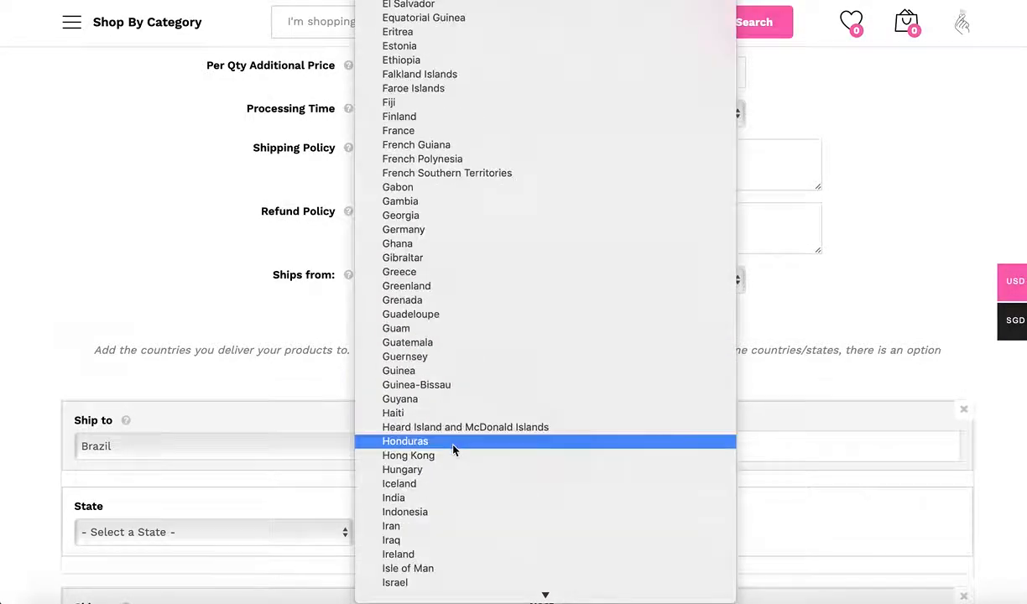
{"action": "left_click", "coordinate": [452, 455]}
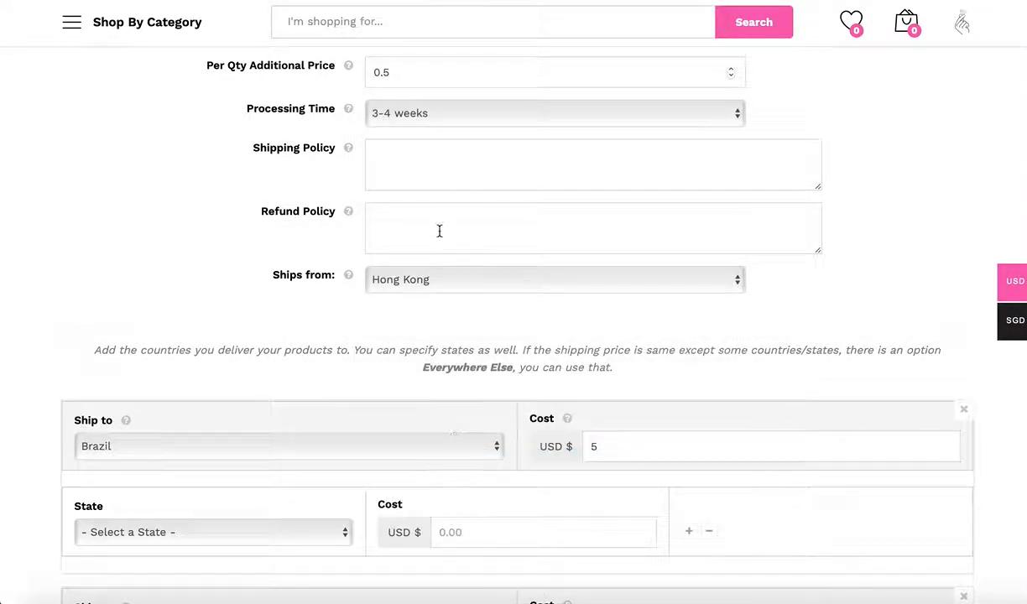
- Change the Ships from location to Brazil
{"action": "left_click", "coordinate": [453, 281]}
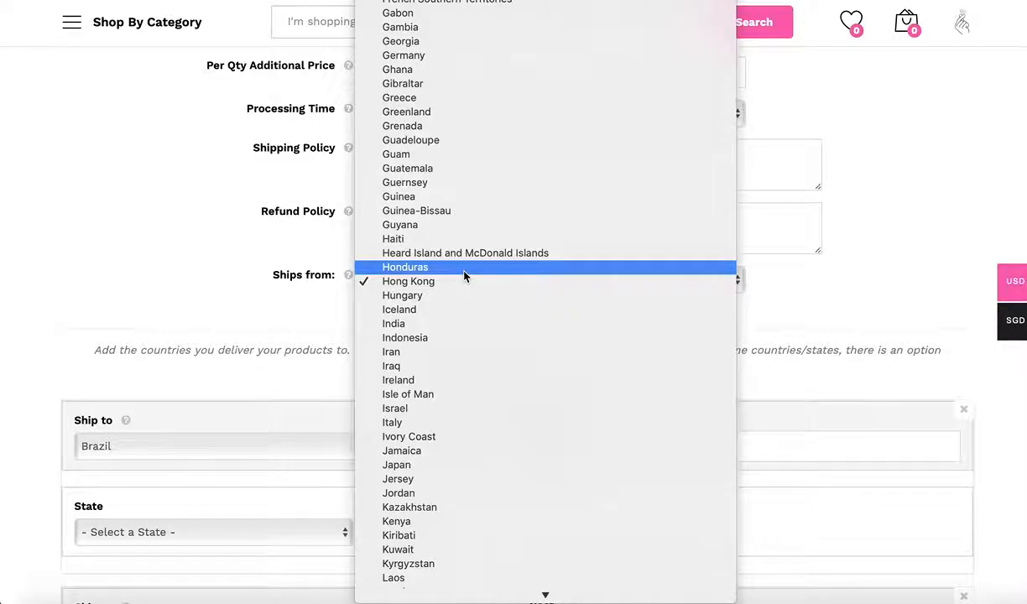
{"action": "type", "text": "br"}
{"action": "left_click", "coordinate": [423, 205]}
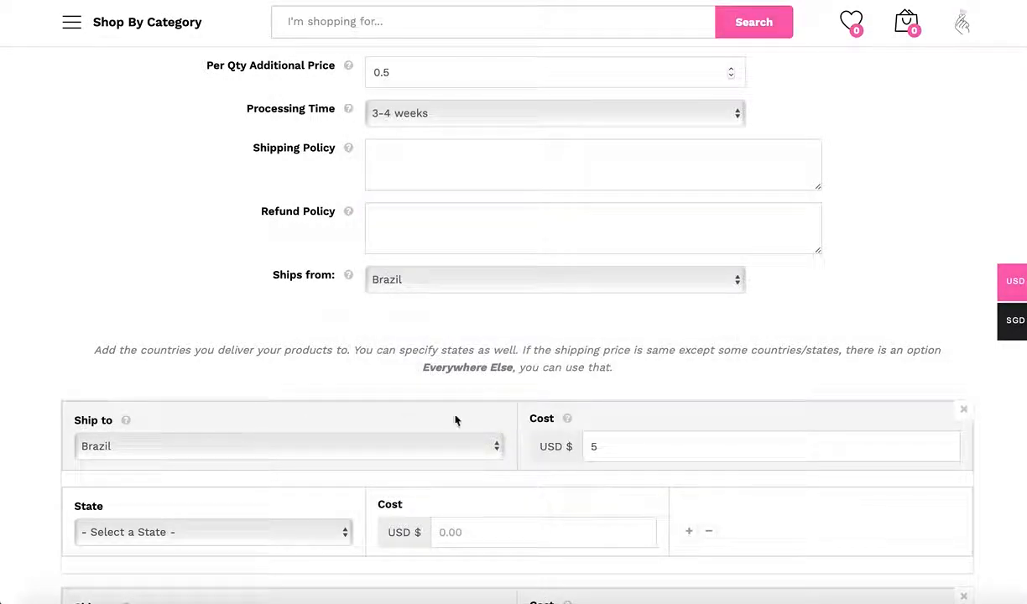
- Set the Everywhere Else shipping cost to USD 10 and save the shipping settings
{"action": "scroll", "coordinate": [369, 432], "scroll_direction": "down", "scroll_amount": 3}
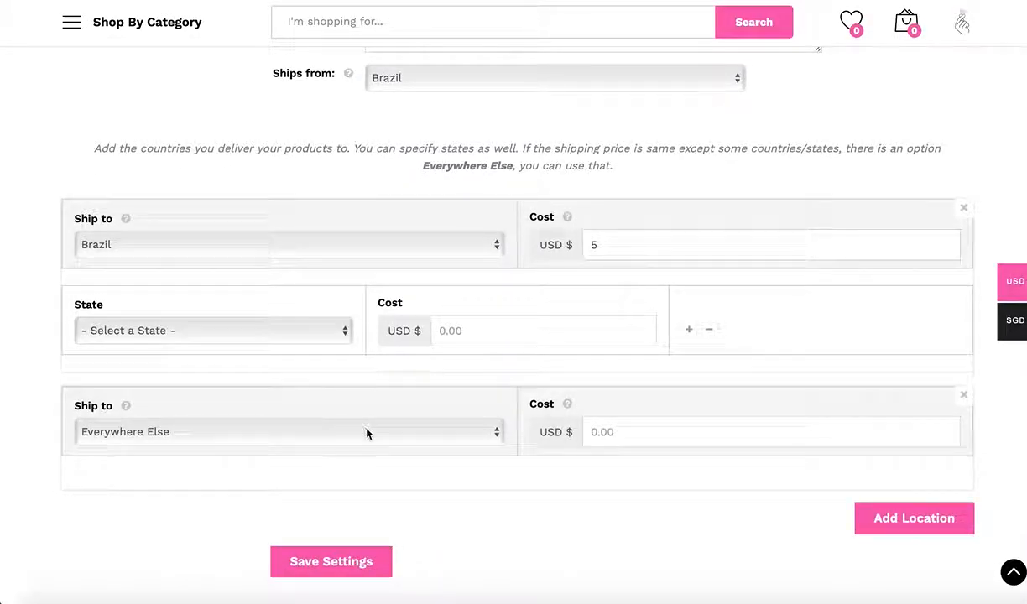
{"action": "left_click", "coordinate": [654, 431]}
{"action": "type", "text": "2"}
{"action": "key", "text": "BackSpace"}
{"action": "type", "text": "10"}
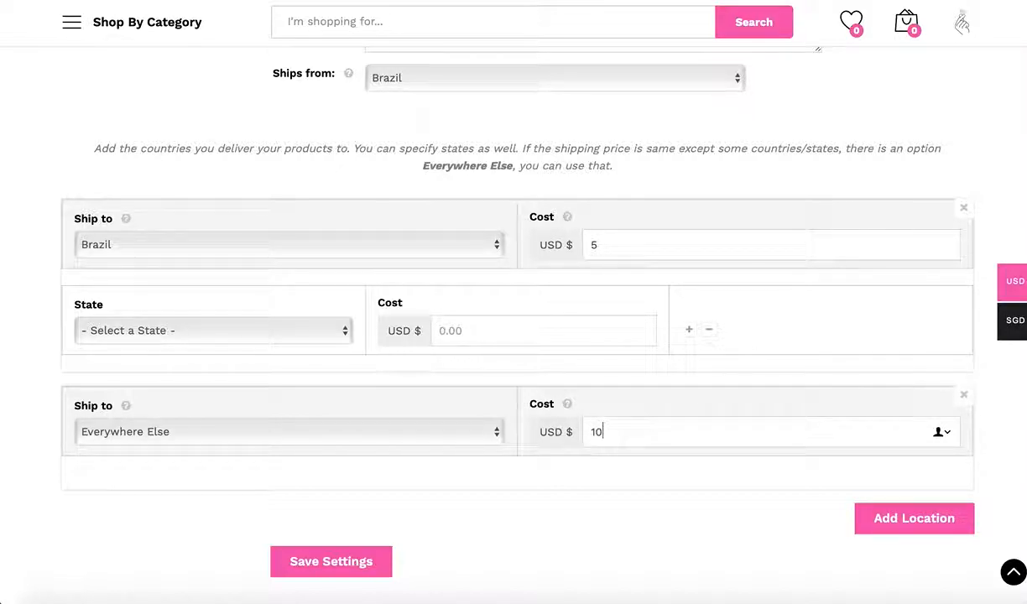
{"action": "left_click", "coordinate": [332, 561]}
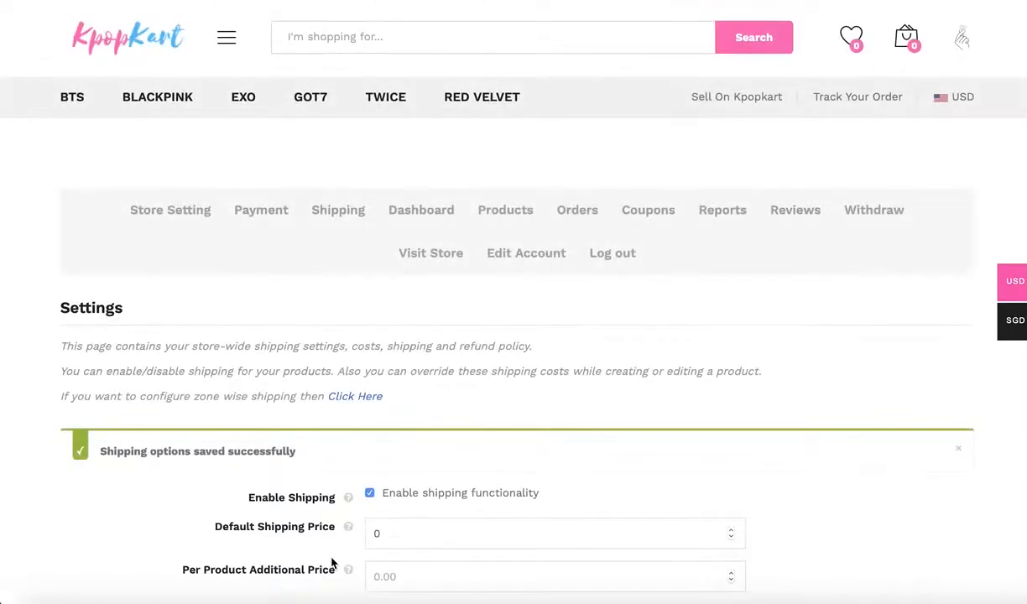
- Open the "bags" product from the store's product list for editing and look through its shipping and other options
{"action": "scroll", "coordinate": [454, 446], "scroll_direction": "down", "scroll_amount": 2}
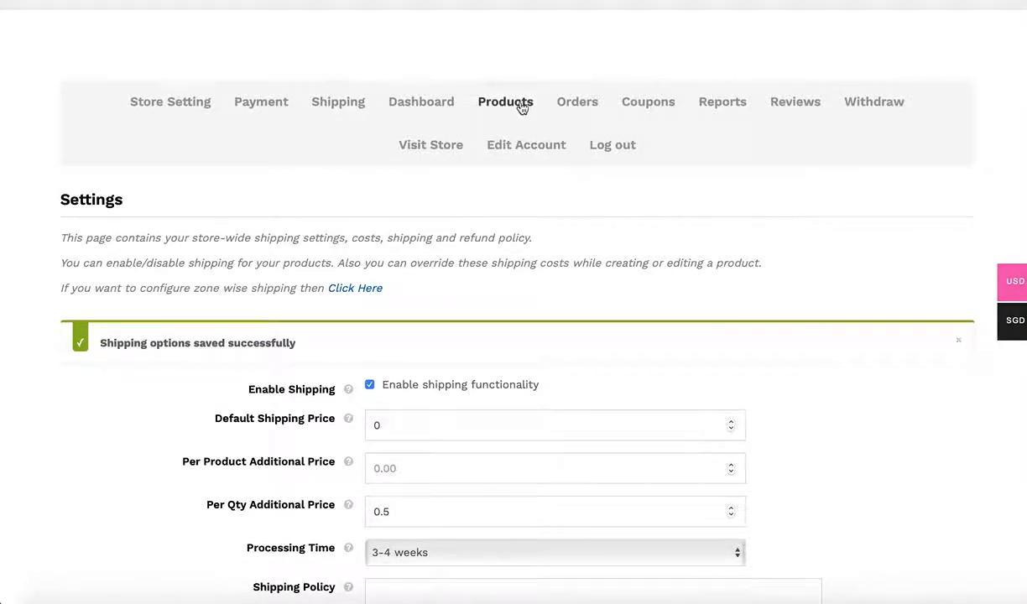
{"action": "left_click", "coordinate": [528, 128]}
{"action": "scroll", "coordinate": [601, 317], "scroll_direction": "down", "scroll_amount": 1}
{"action": "mouse_move", "coordinate": [225, 442]}
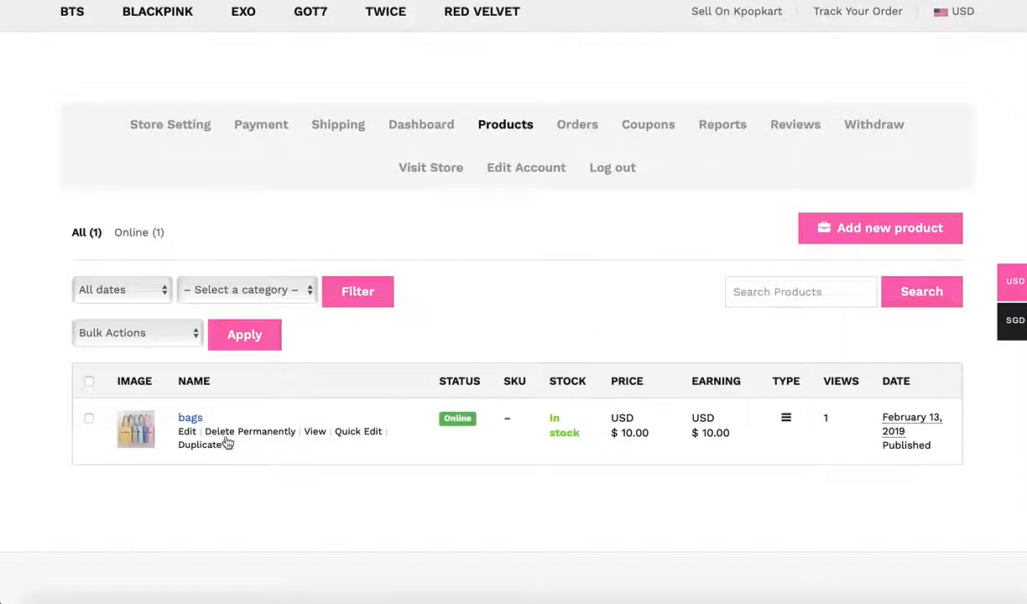
{"action": "left_click", "coordinate": [187, 432]}
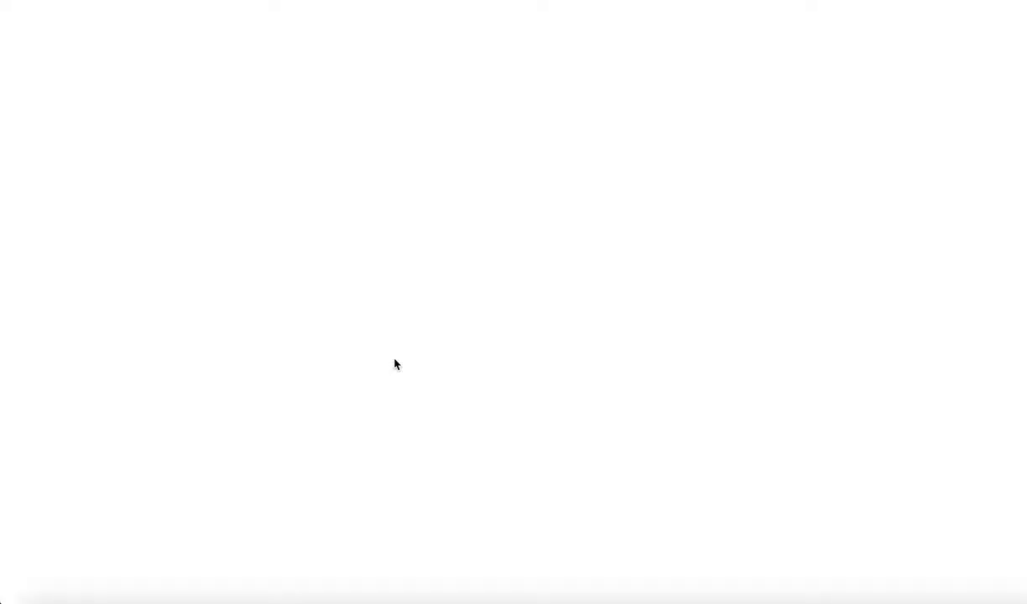
{"action": "scroll", "coordinate": [394, 364], "scroll_direction": "down", "scroll_amount": 15}
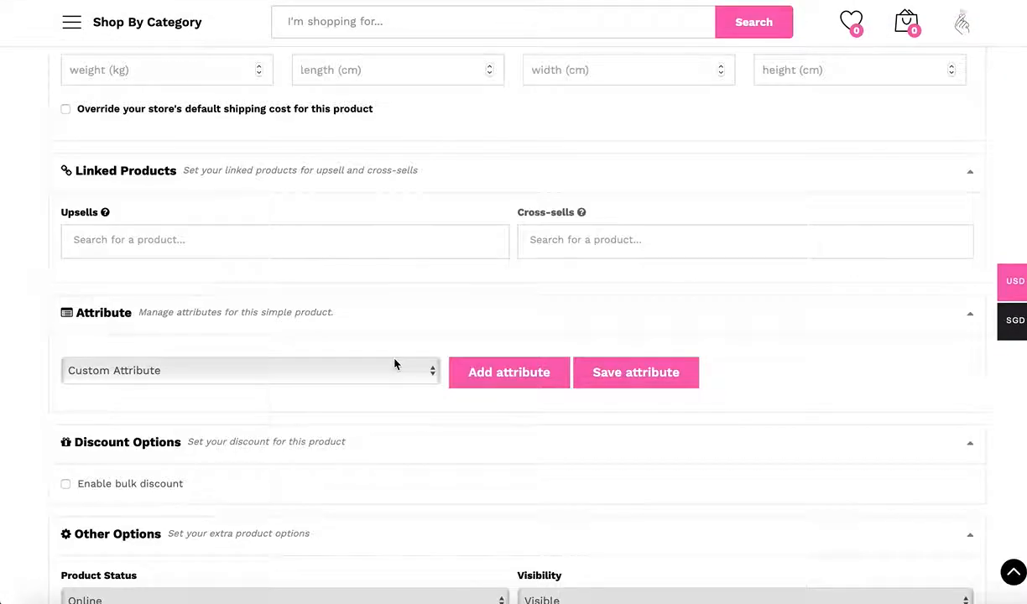
{"action": "scroll", "coordinate": [394, 363], "scroll_direction": "down", "scroll_amount": 2}
{"action": "scroll", "coordinate": [394, 363], "scroll_direction": "up", "scroll_amount": 3}
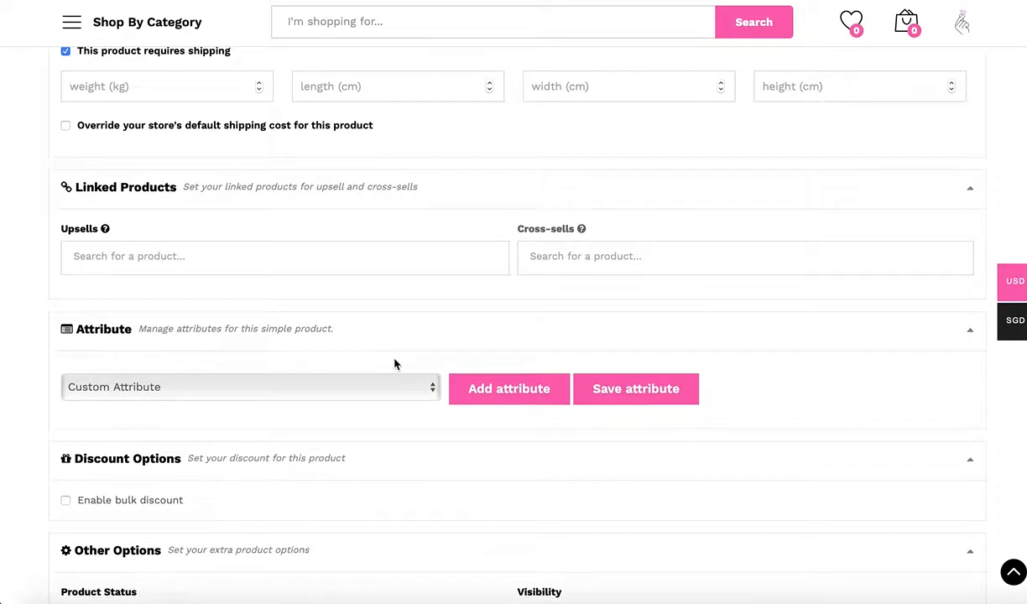
{"action": "scroll", "coordinate": [395, 363], "scroll_direction": "up", "scroll_amount": 10}
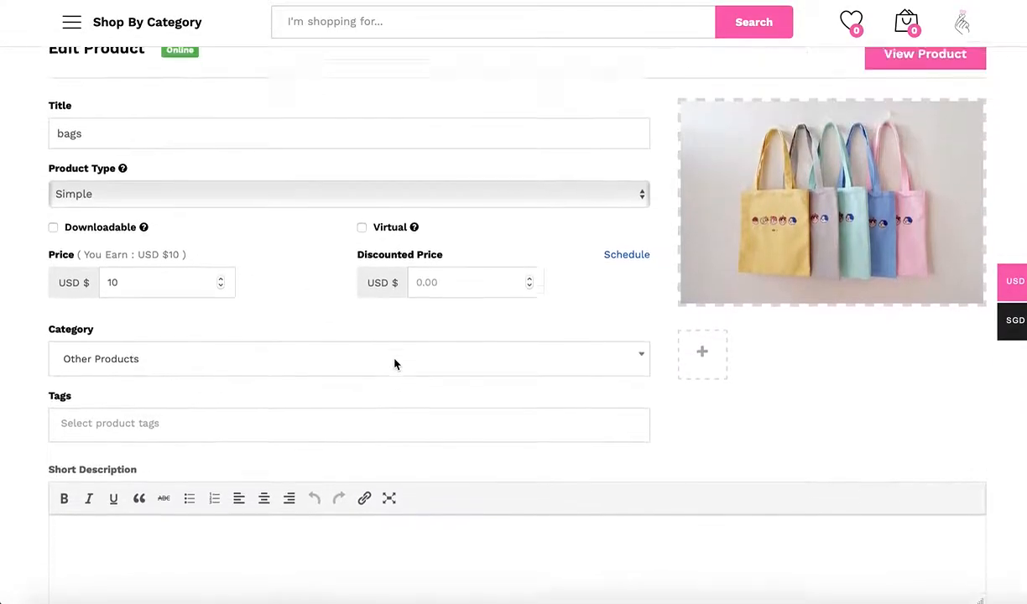
- Enable overriding the store's default shipping cost in the "bags" product's Shipping and Tax section
{"action": "scroll", "coordinate": [395, 363], "scroll_direction": "down", "scroll_amount": 10}
{"action": "scroll", "coordinate": [395, 363], "scroll_direction": "up", "scroll_amount": 9}
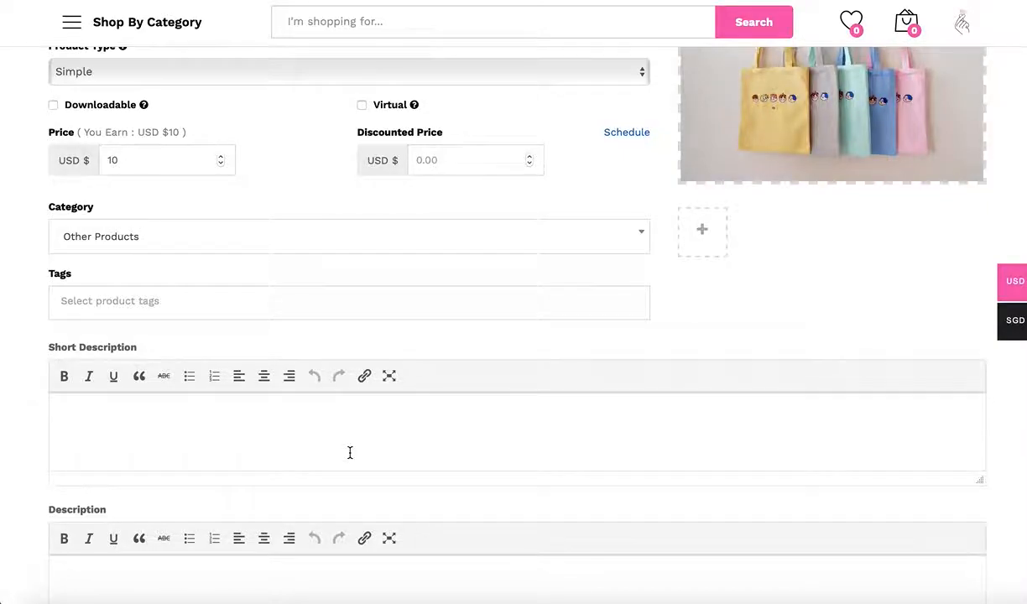
{"action": "scroll", "coordinate": [350, 452], "scroll_direction": "down", "scroll_amount": 1}
{"action": "scroll", "coordinate": [350, 452], "scroll_direction": "down", "scroll_amount": 10}
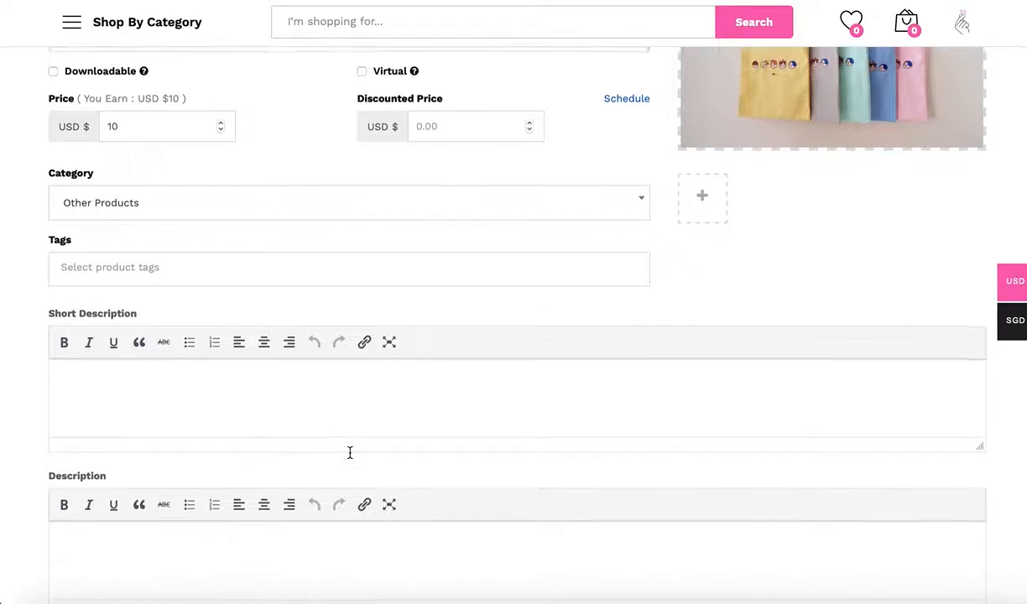
{"action": "scroll", "coordinate": [350, 452], "scroll_direction": "down", "scroll_amount": 5}
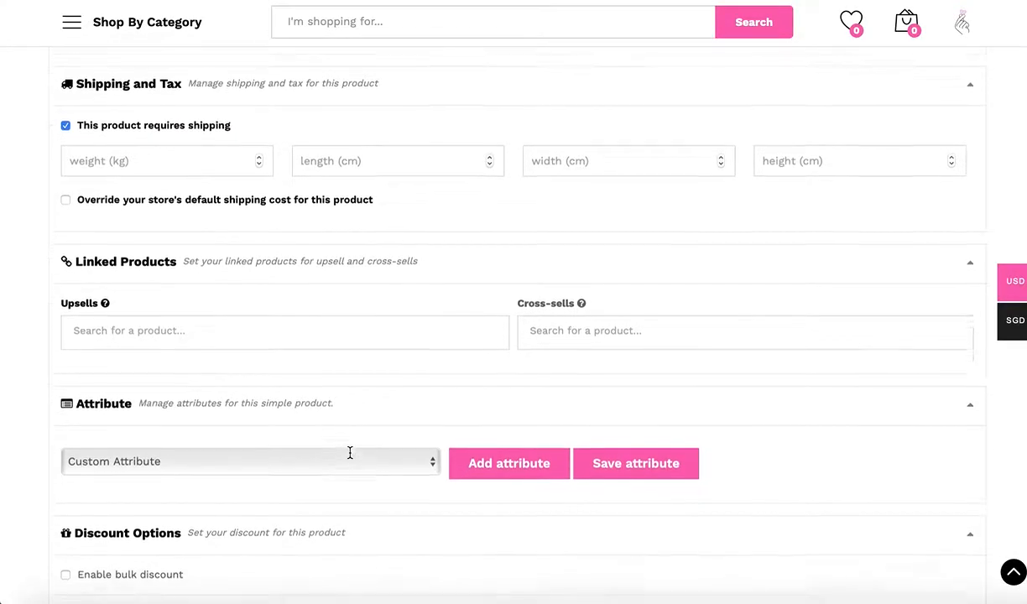
{"action": "scroll", "coordinate": [352, 458], "scroll_direction": "up", "scroll_amount": 5}
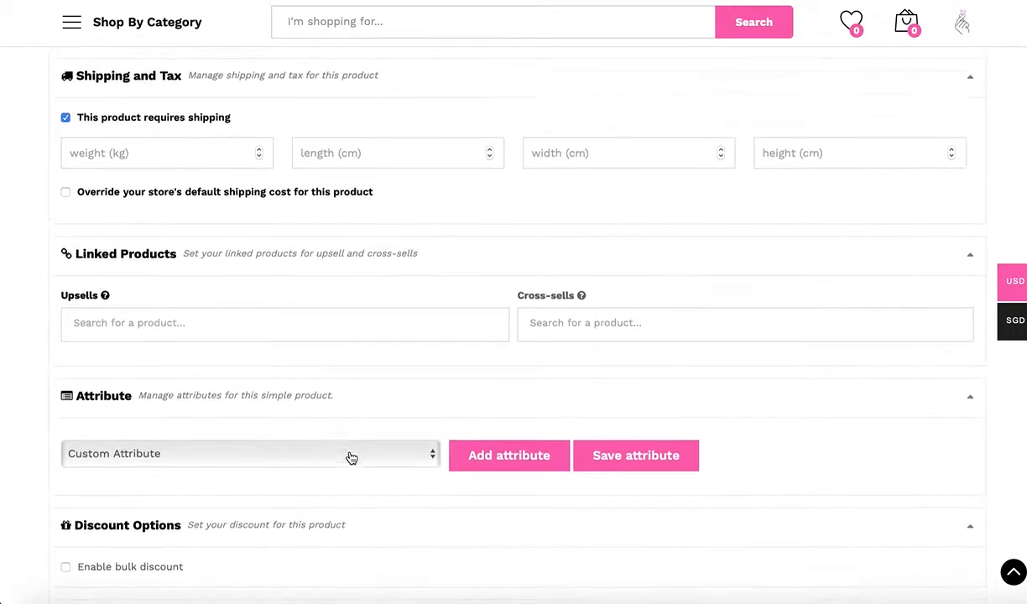
{"action": "left_click", "coordinate": [159, 262]}
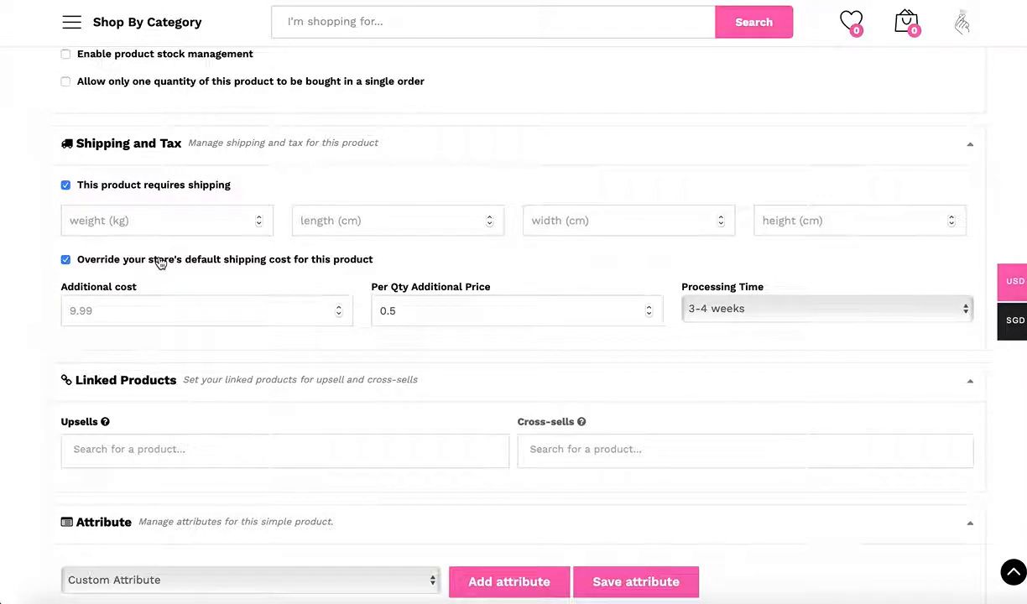
- Re-enter 0.5 as the Per Qty Additional Price in the product's shipping override
{"action": "left_click", "coordinate": [188, 310]}
{"action": "left_click", "coordinate": [479, 319]}
{"action": "key", "text": "BackSpace"}
{"action": "key", "text": "BackSpace"}
{"action": "key", "text": "BackSpace"}
{"action": "type", "text": "0.5"}
- Set the product's Additional cost for shipping to -2 and save the product
{"action": "left_click", "coordinate": [169, 312]}
{"action": "type", "text": "-2"}
{"action": "left_click", "coordinate": [200, 353]}
{"action": "left_click", "coordinate": [191, 364]}
{"action": "left_click", "coordinate": [201, 320]}
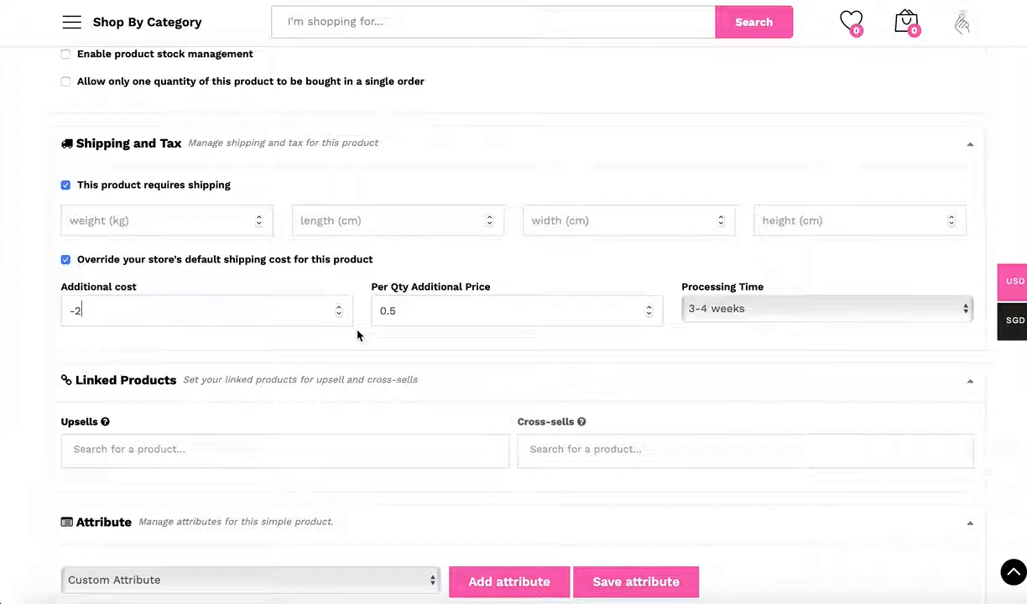
{"action": "scroll", "coordinate": [434, 337], "scroll_direction": "down", "scroll_amount": 8}
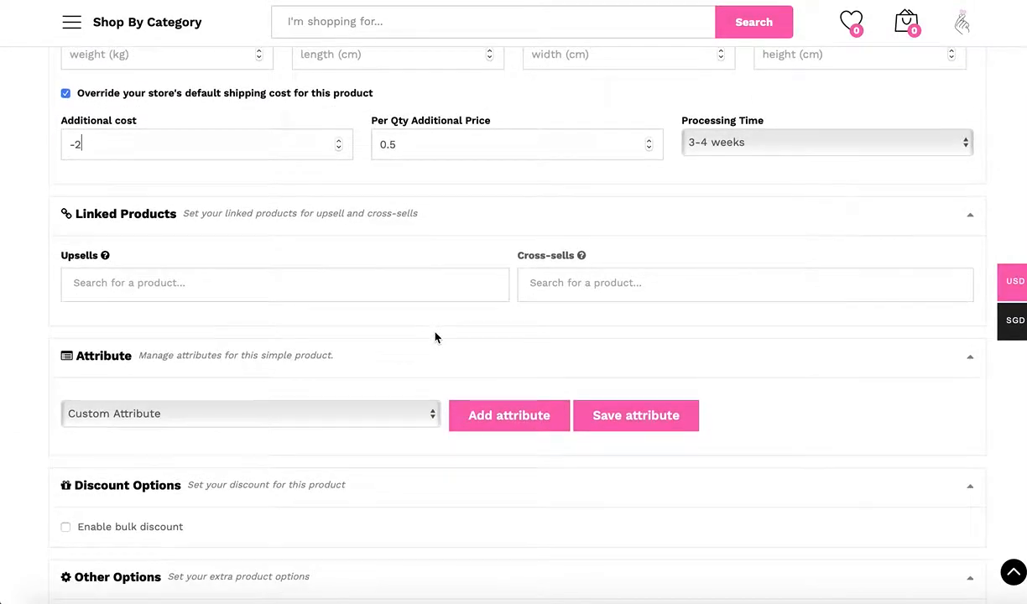
{"action": "left_click", "coordinate": [901, 375]}
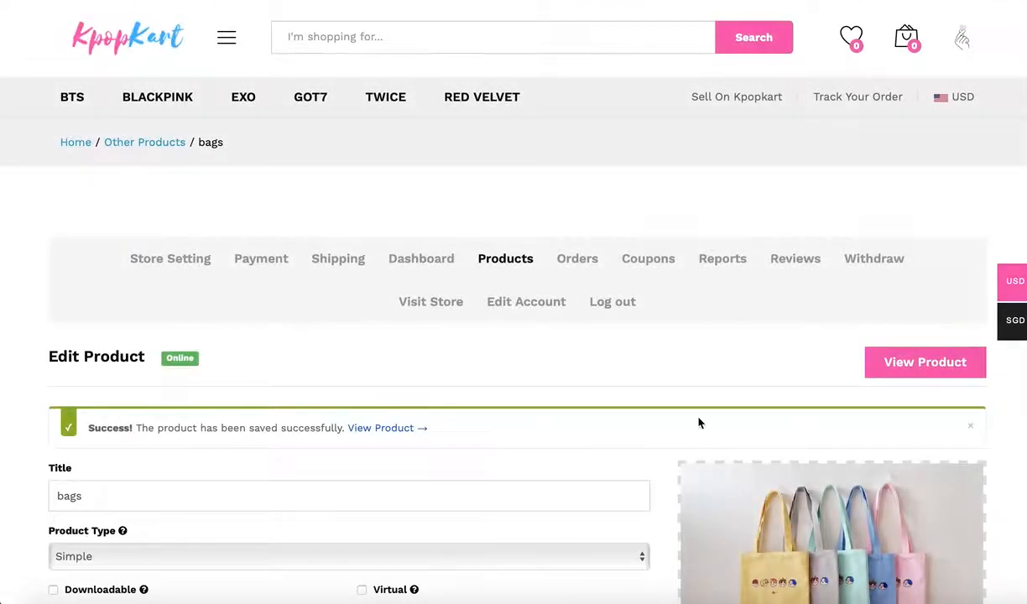
- View the saved "bags" product on the storefront and add one to the cart
{"action": "scroll", "coordinate": [699, 423], "scroll_direction": "down", "scroll_amount": 1}
{"action": "left_click", "coordinate": [369, 378]}
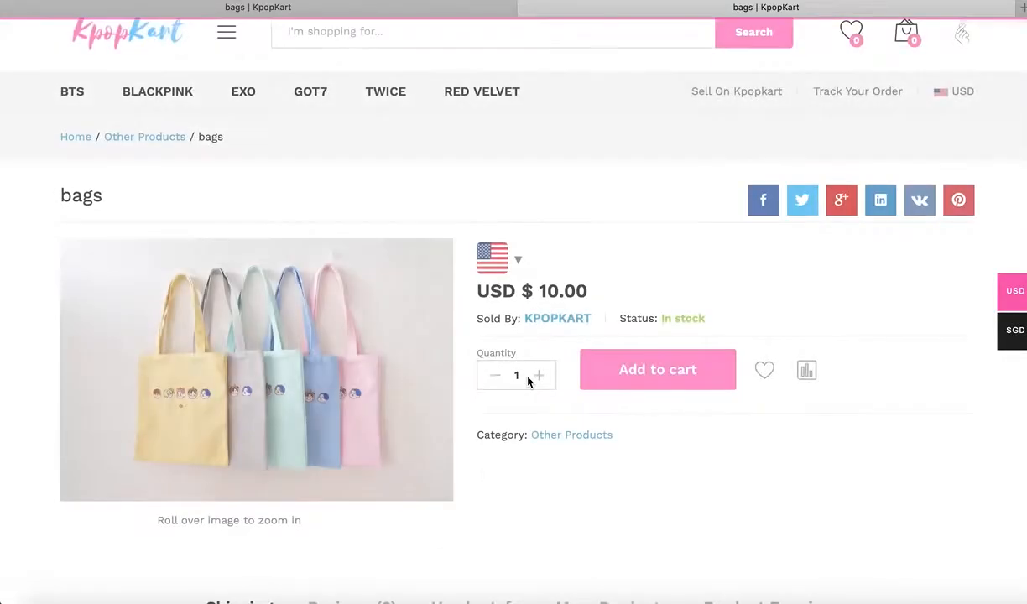
{"action": "scroll", "coordinate": [528, 382], "scroll_direction": "down", "scroll_amount": 3}
{"action": "left_click", "coordinate": [638, 256]}
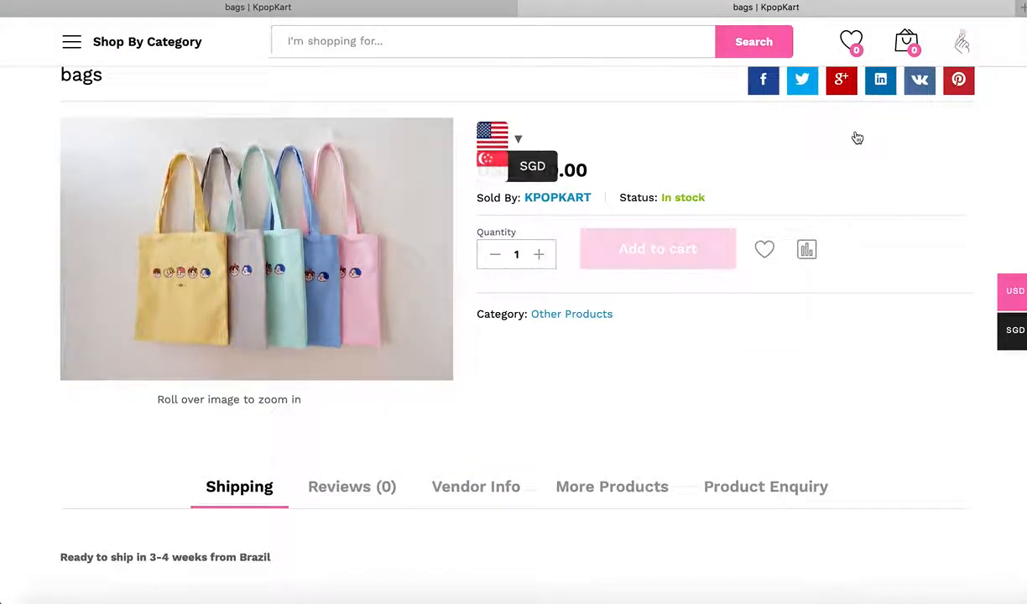
- Proceed to checkout with the "bags" item in the cart
{"action": "scroll", "coordinate": [855, 137], "scroll_direction": "up", "scroll_amount": 1}
{"action": "scroll", "coordinate": [855, 137], "scroll_direction": "up", "scroll_amount": 1}
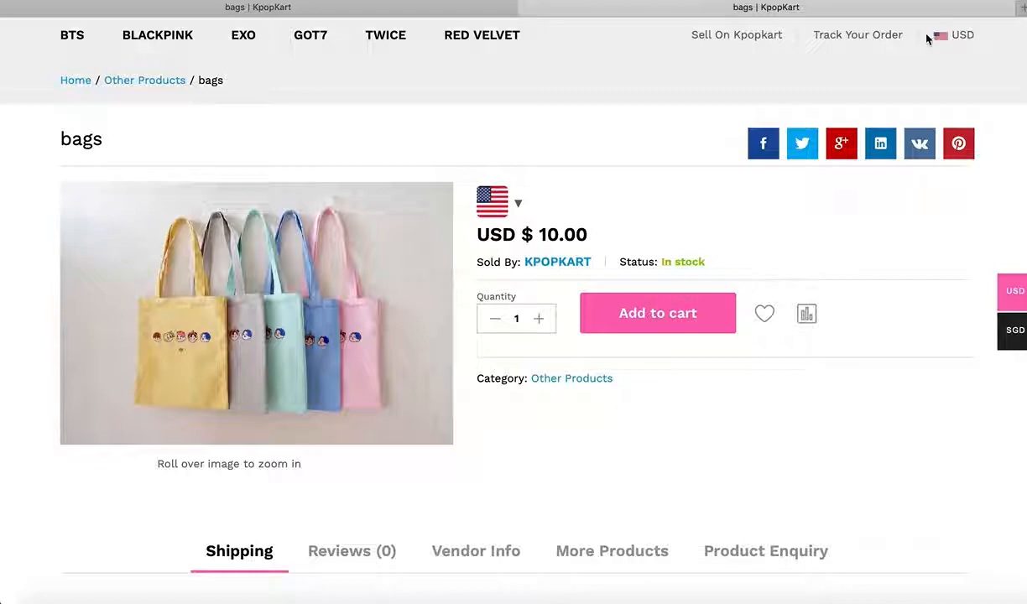
{"action": "scroll", "coordinate": [855, 41], "scroll_direction": "up", "scroll_amount": 2}
{"action": "mouse_move", "coordinate": [907, 56]}
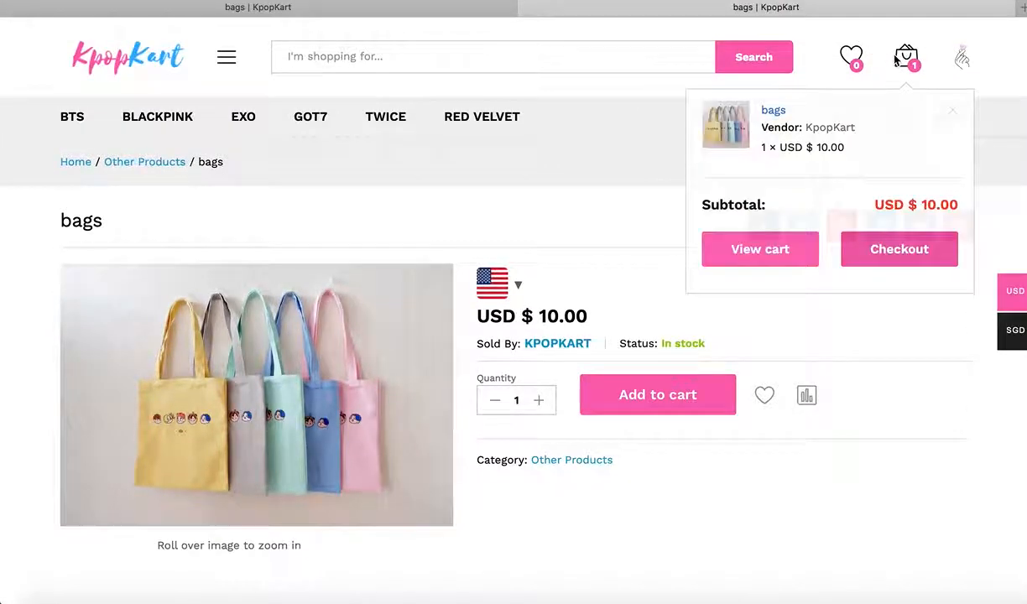
{"action": "left_click", "coordinate": [920, 245]}
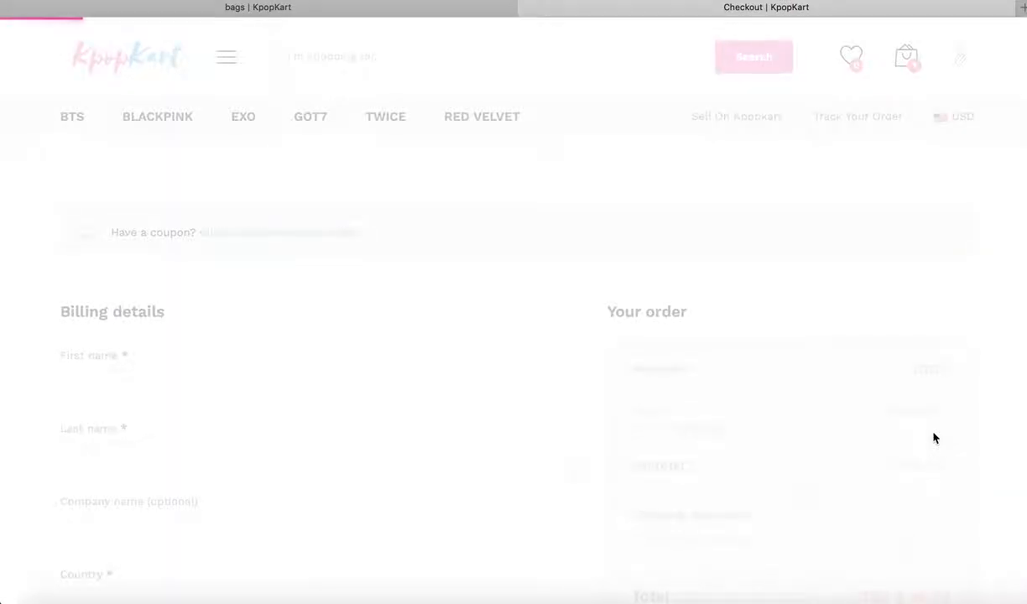
- Examine the checkout order summary for the product's subtotal, regular shipping charge and total
{"action": "scroll", "coordinate": [934, 438], "scroll_direction": "down", "scroll_amount": 1}
{"action": "scroll", "coordinate": [933, 438], "scroll_direction": "down", "scroll_amount": 2}
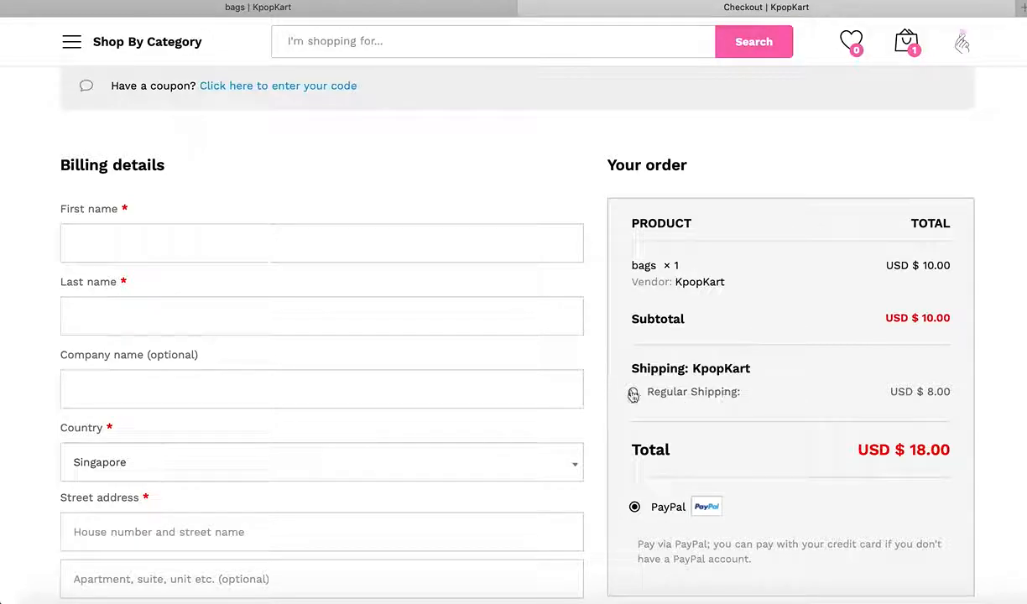
{"action": "scroll", "coordinate": [644, 407], "scroll_direction": "down", "scroll_amount": 1}
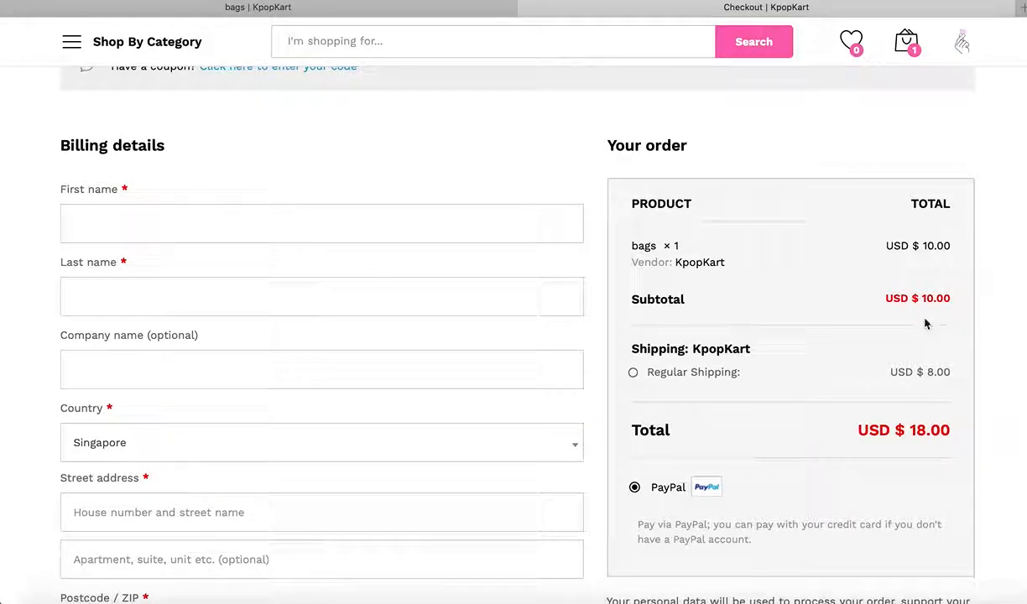
{"action": "scroll", "coordinate": [911, 474], "scroll_direction": "down", "scroll_amount": 1}
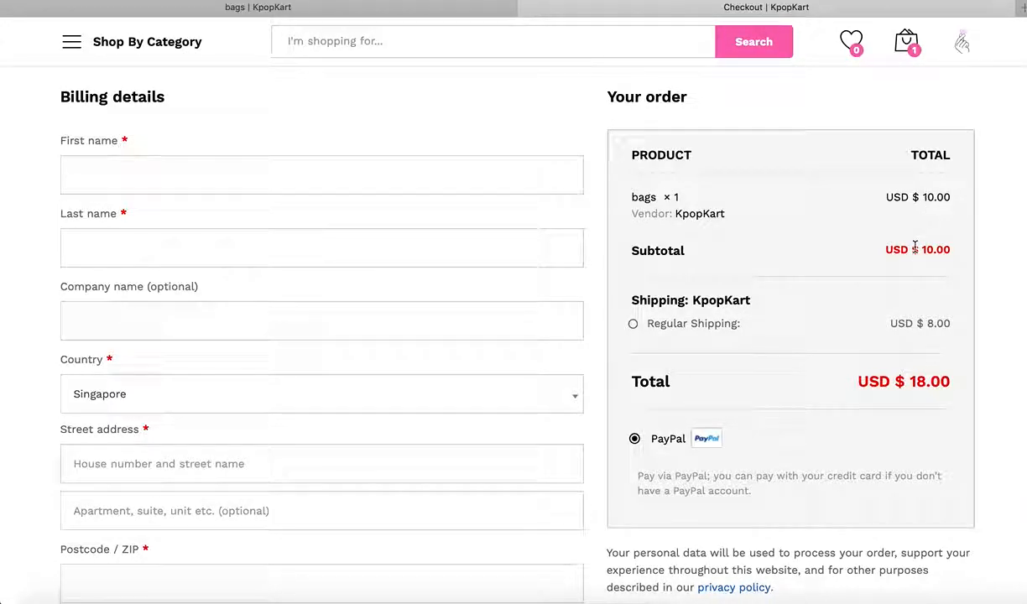
{"action": "scroll", "coordinate": [873, 260], "scroll_direction": "down", "scroll_amount": 1}
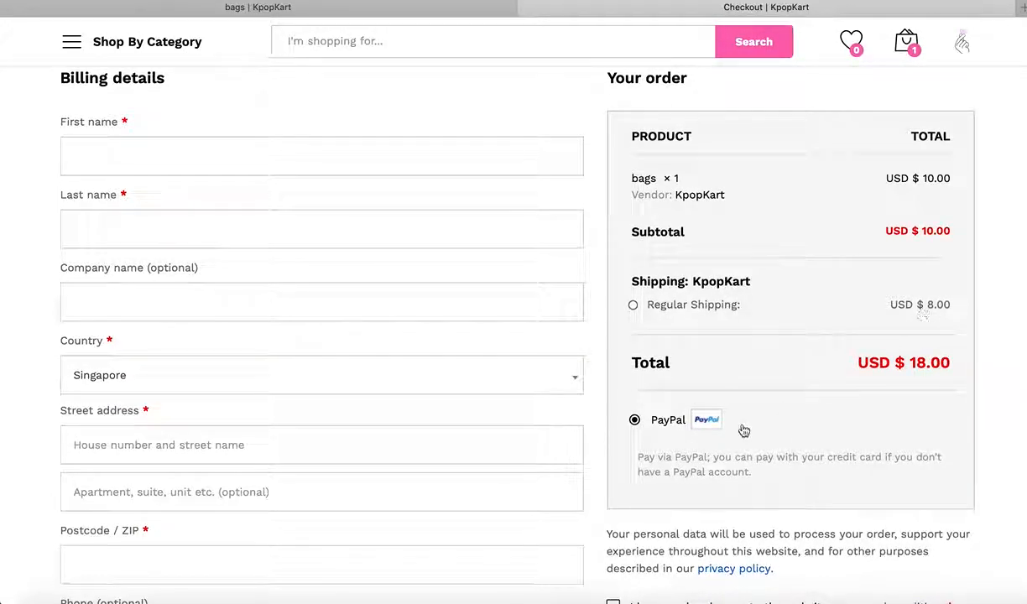
{"action": "scroll", "coordinate": [743, 429], "scroll_direction": "down", "scroll_amount": 5}
{"action": "scroll", "coordinate": [743, 429], "scroll_direction": "up", "scroll_amount": 3}
{"action": "scroll", "coordinate": [742, 428], "scroll_direction": "up", "scroll_amount": 2}
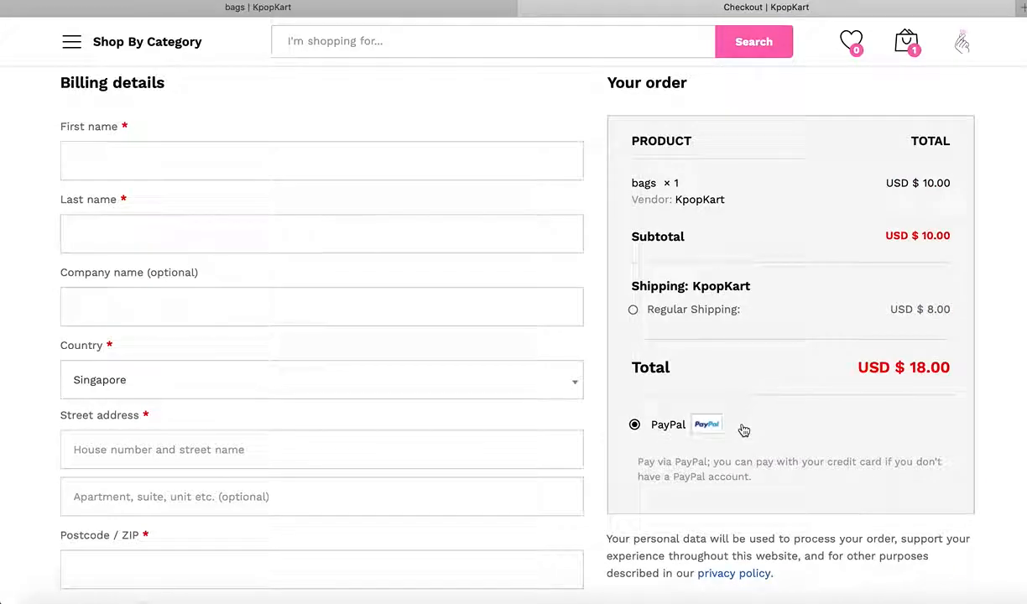
- Change the billing country to São Tomé and Príncipe to check its shipping charge
{"action": "left_click", "coordinate": [483, 382]}
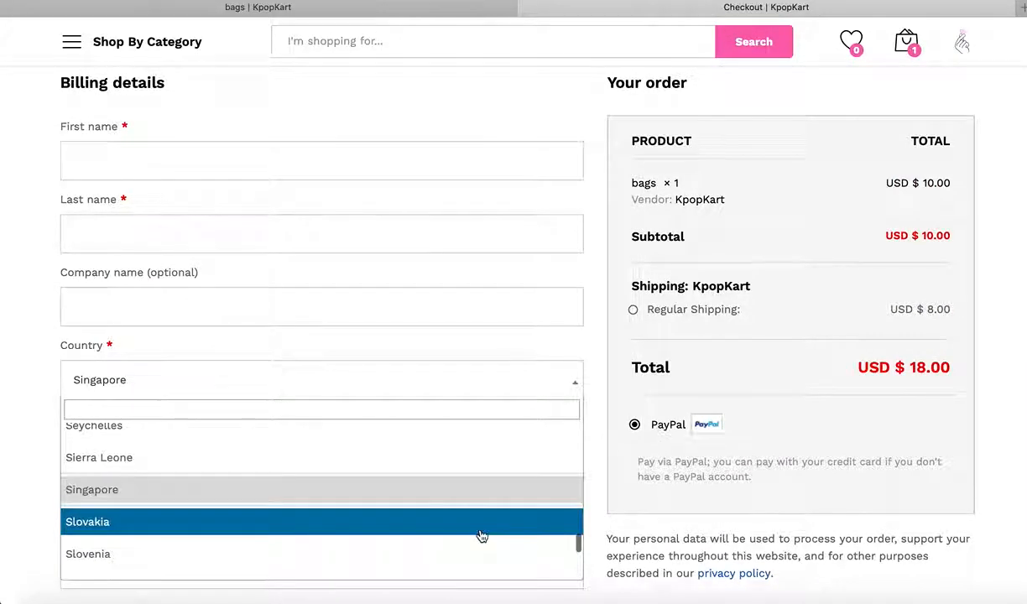
{"action": "scroll", "coordinate": [492, 492], "scroll_direction": "up", "scroll_amount": 2}
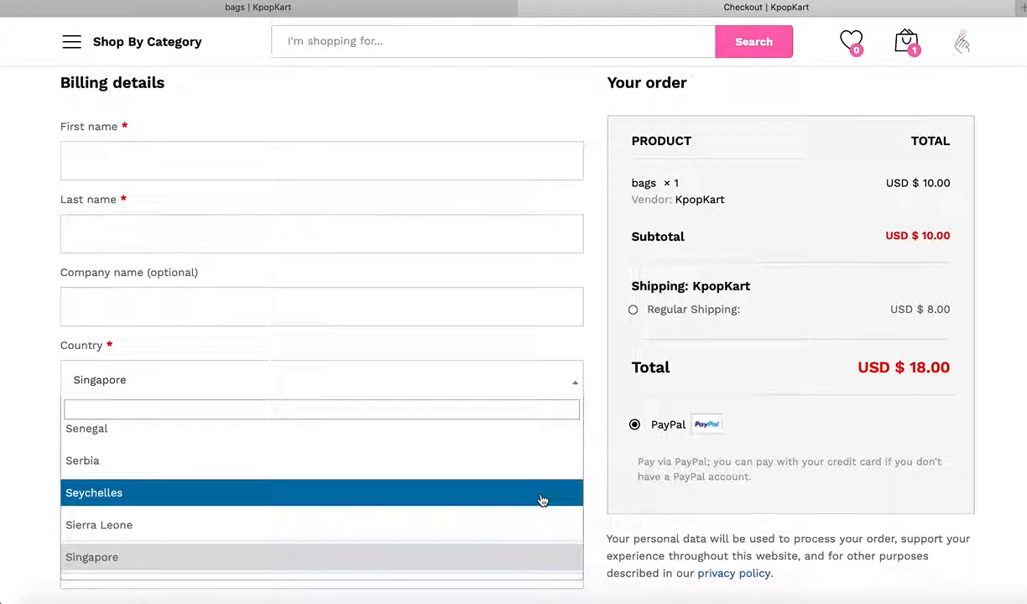
{"action": "scroll", "coordinate": [542, 501], "scroll_direction": "up", "scroll_amount": 1}
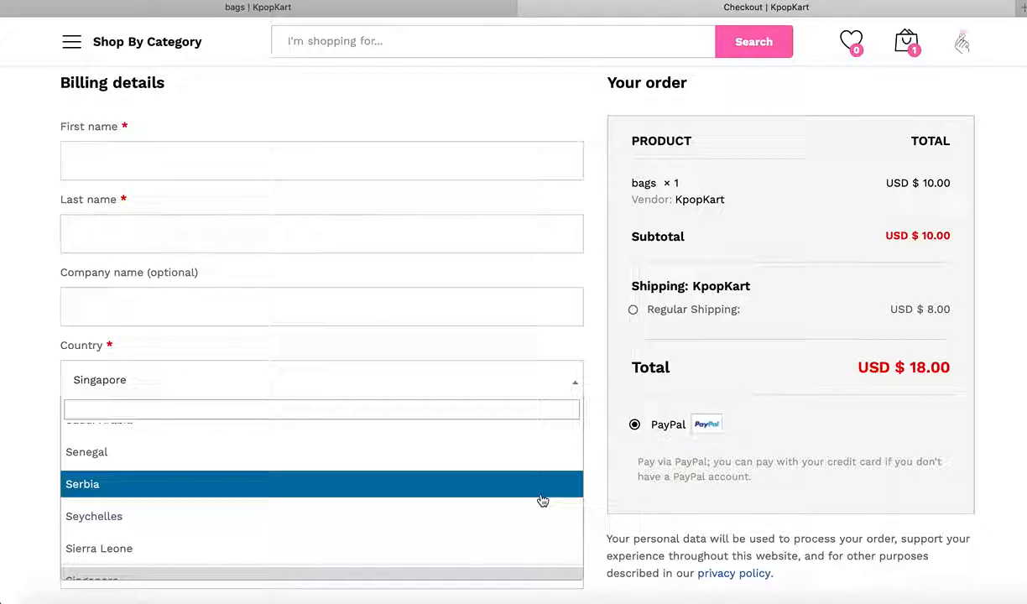
{"action": "scroll", "coordinate": [542, 501], "scroll_direction": "up", "scroll_amount": 3}
{"action": "left_click", "coordinate": [475, 460]}
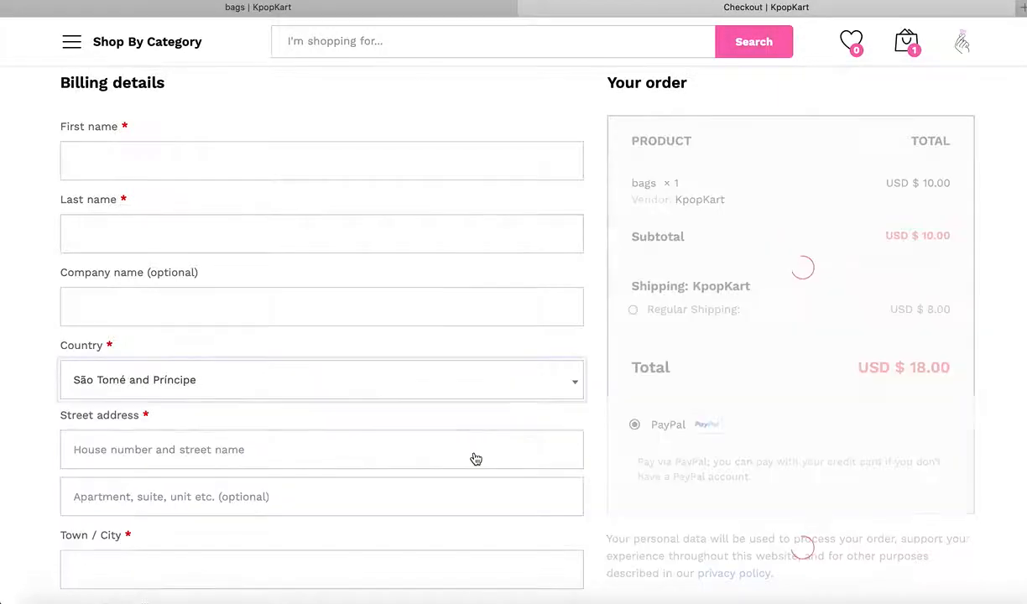
- Change the billing country to Brazil and check the order's regular shipping charge and total
{"action": "left_click", "coordinate": [344, 380]}
{"action": "scroll", "coordinate": [363, 436], "scroll_direction": "up", "scroll_amount": 10}
{"action": "scroll", "coordinate": [365, 436], "scroll_direction": "up", "scroll_amount": 15}
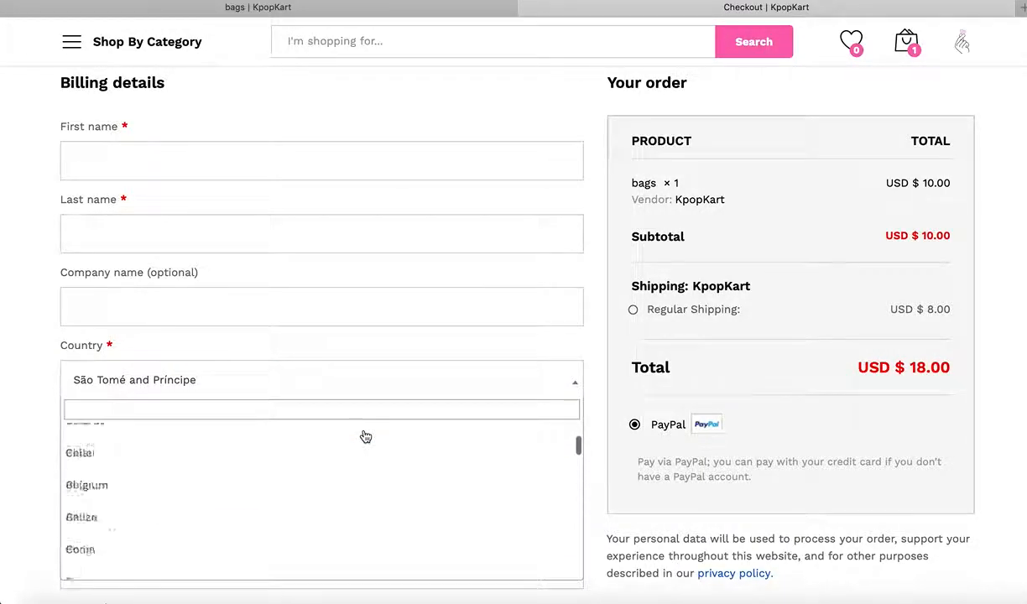
{"action": "scroll", "coordinate": [365, 436], "scroll_direction": "down", "scroll_amount": 6}
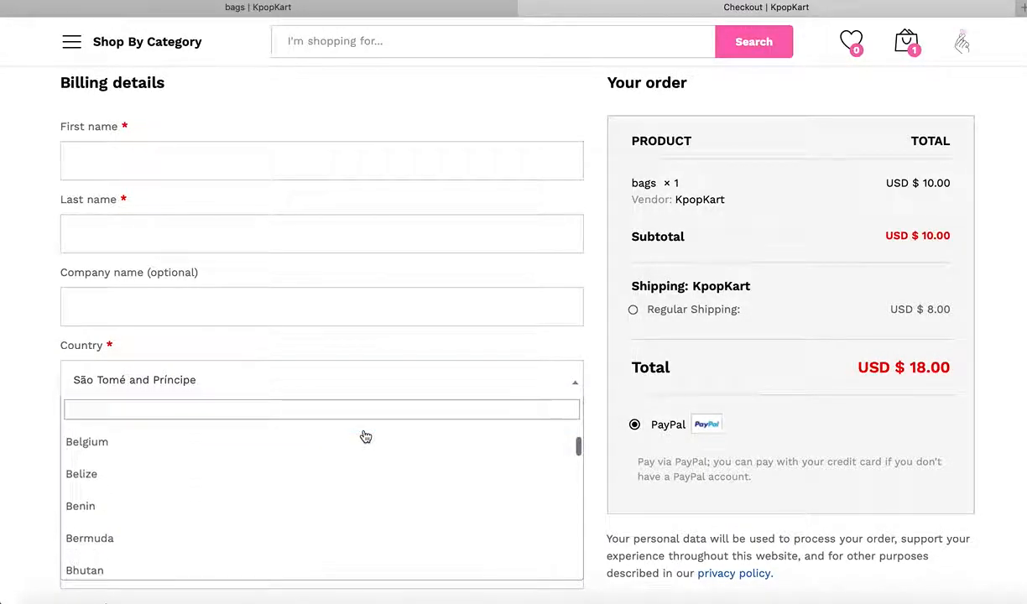
{"action": "scroll", "coordinate": [354, 542], "scroll_direction": "down", "scroll_amount": 3}
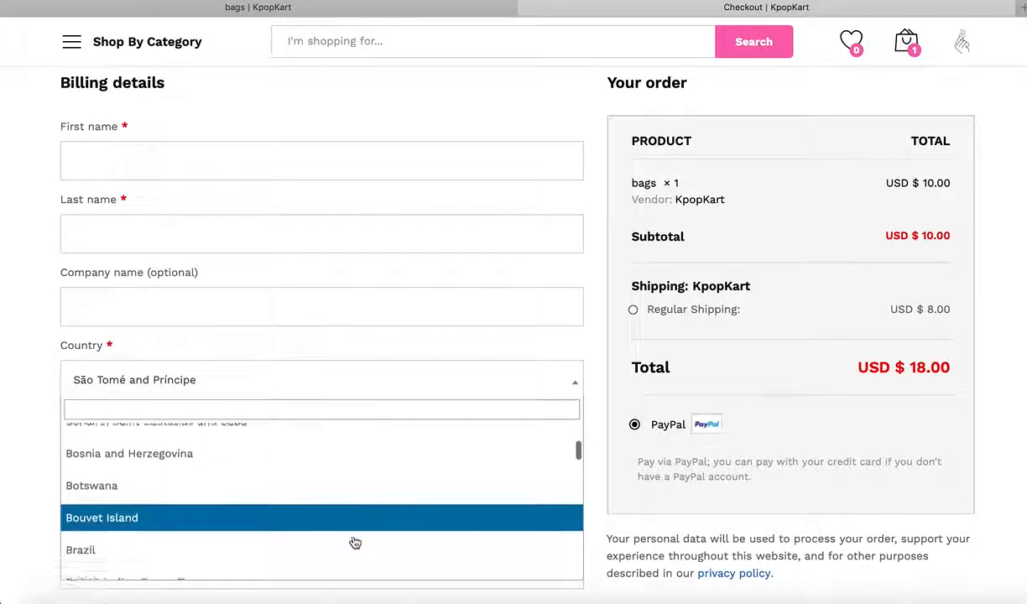
{"action": "left_click", "coordinate": [344, 480]}
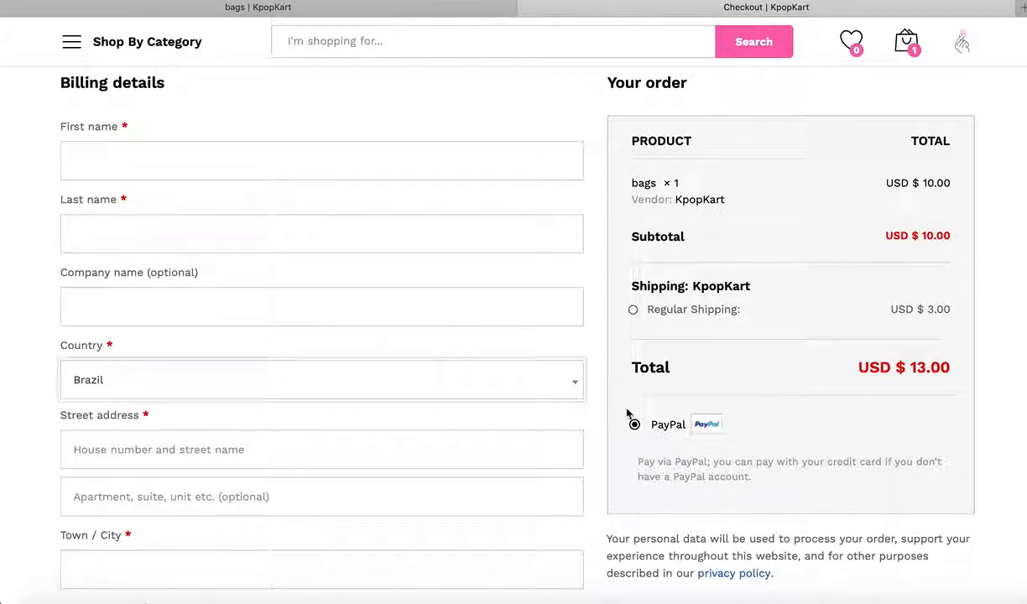
{"action": "scroll", "coordinate": [910, 326], "scroll_direction": "down", "scroll_amount": 2}
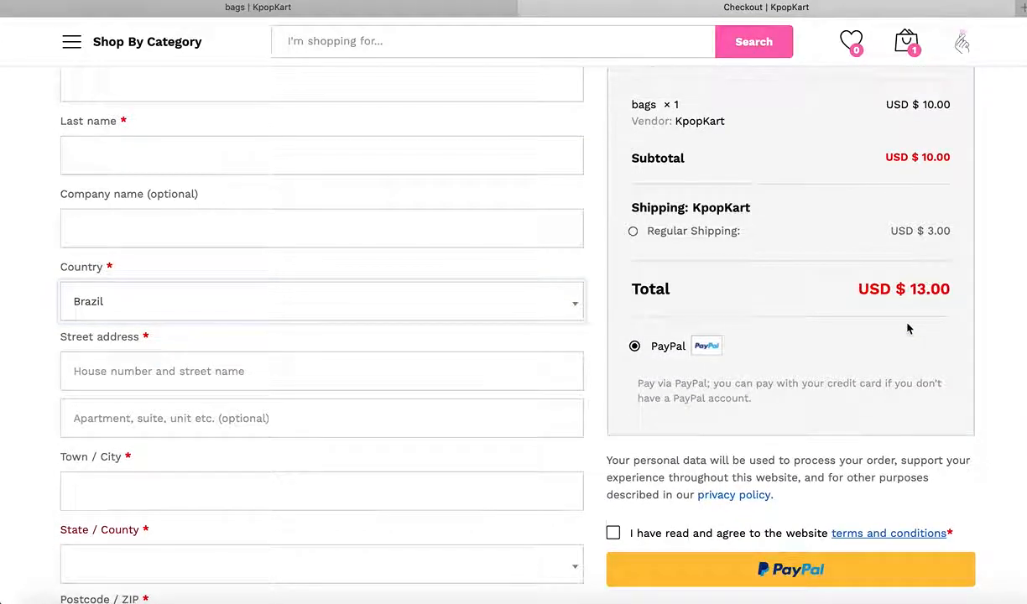
{"action": "scroll", "coordinate": [910, 325], "scroll_direction": "up", "scroll_amount": 5}
{"action": "scroll", "coordinate": [907, 328], "scroll_direction": "down", "scroll_amount": 4}
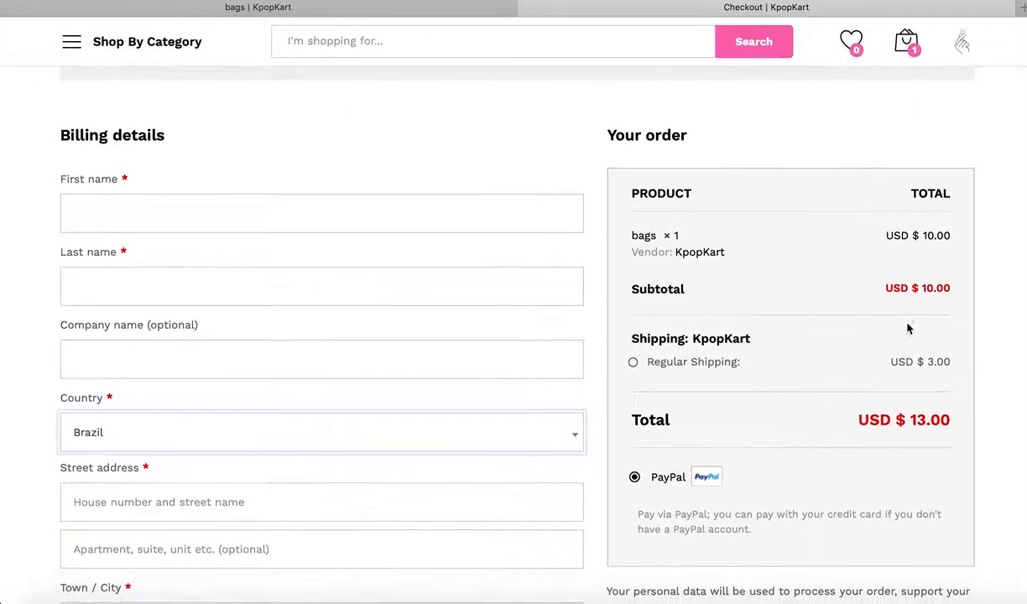